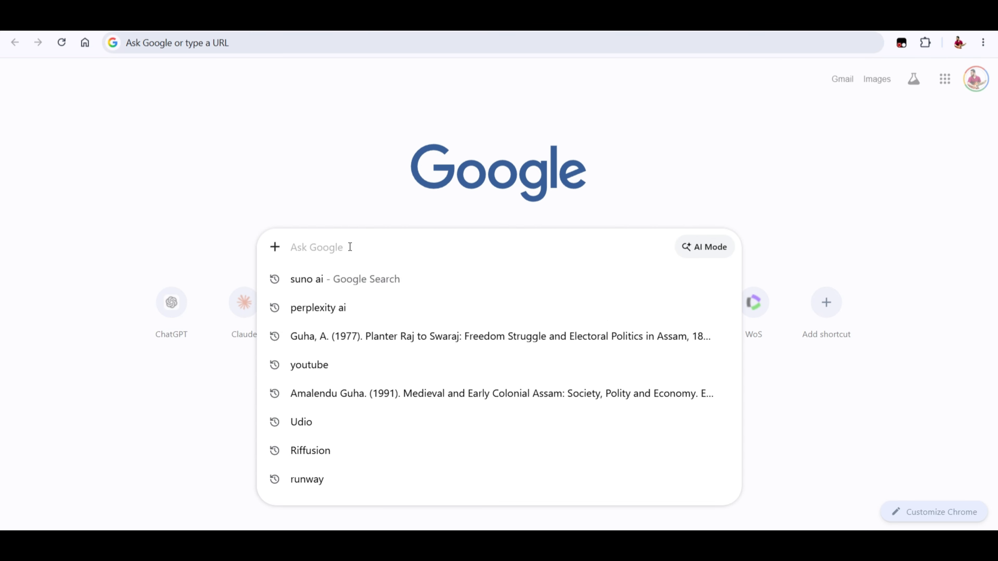
Search Google for "suno ai" and open the song creation page on the Suno website.
{"action": "type", "text": "suno a"}
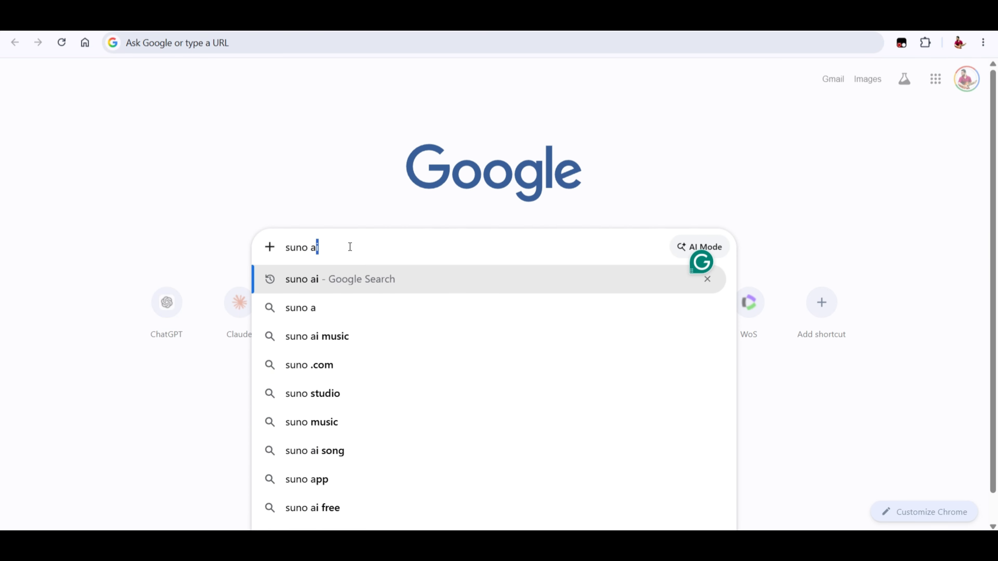
{"action": "type", "text": "i"}
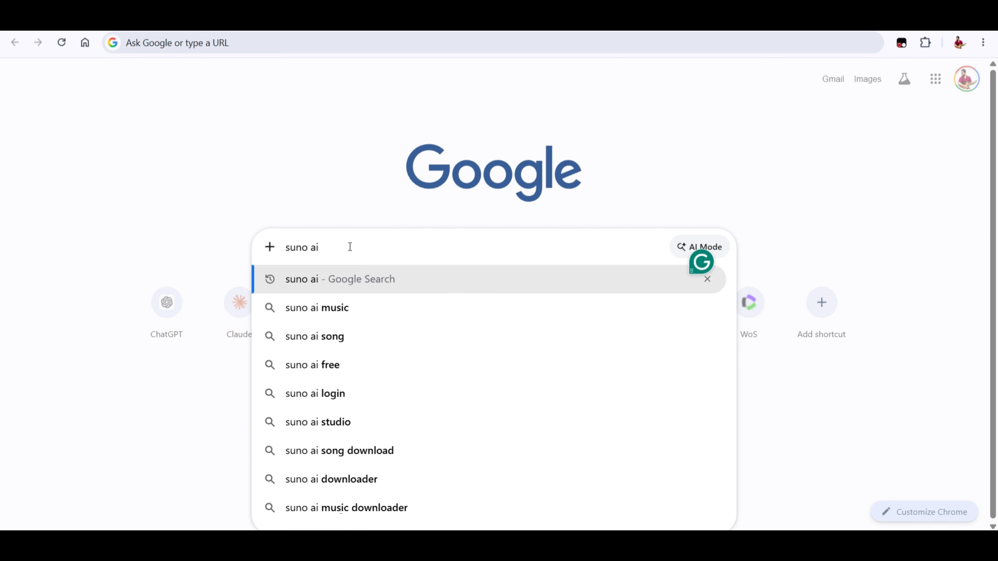
{"action": "key", "text": "Return"}
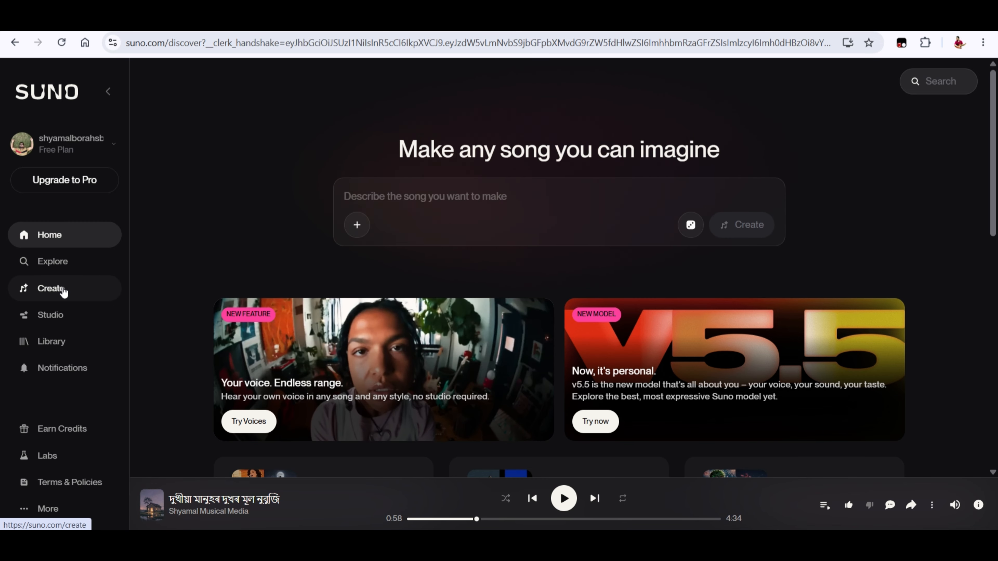
{"action": "left_click", "coordinate": [63, 291]}
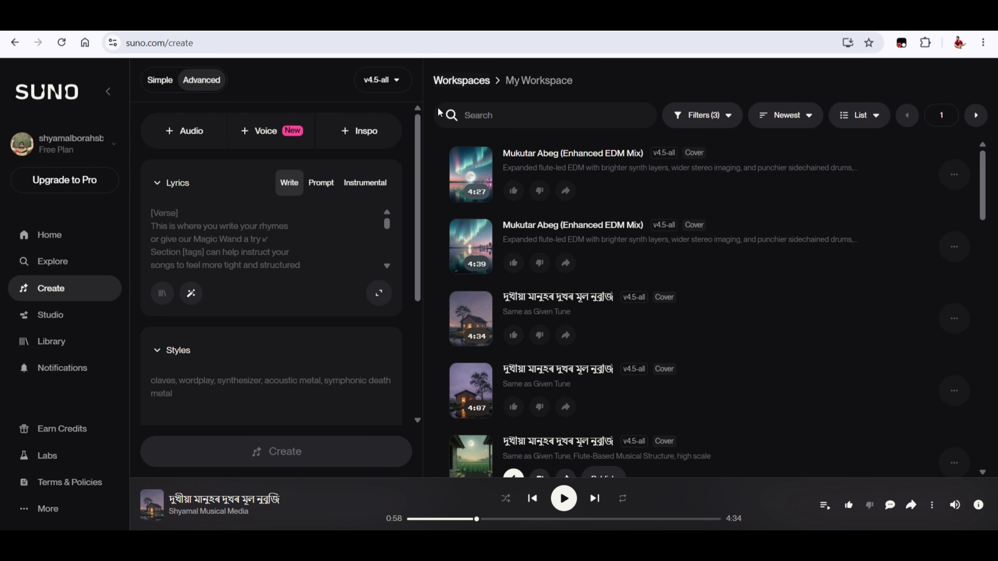
Widen Suno's song creation area and set the lyrics mode to Instrumental.
{"action": "left_click_drag", "start_coordinate": [420, 86], "coordinate": [426, 85]}
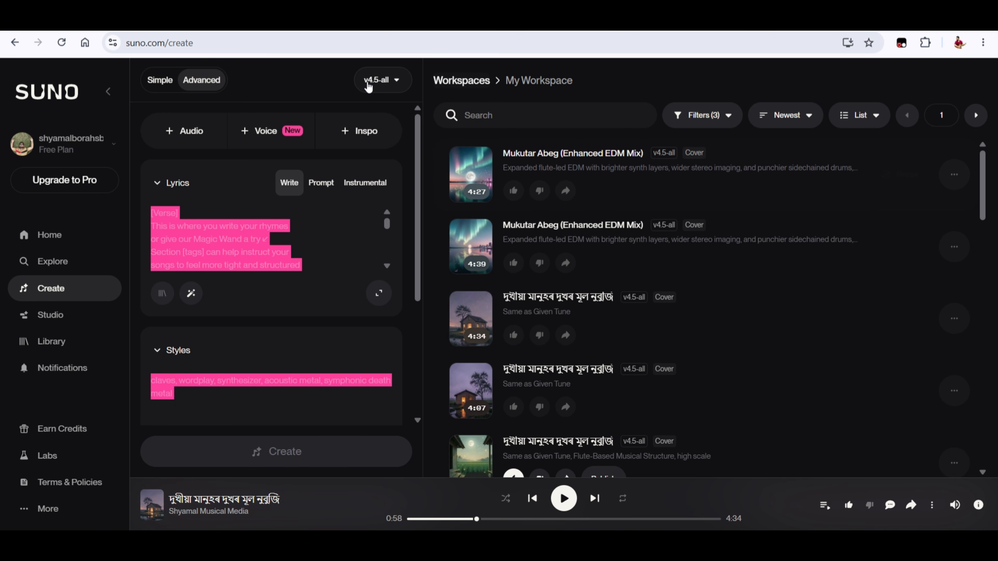
{"action": "left_click_drag", "start_coordinate": [423, 88], "coordinate": [647, 88]}
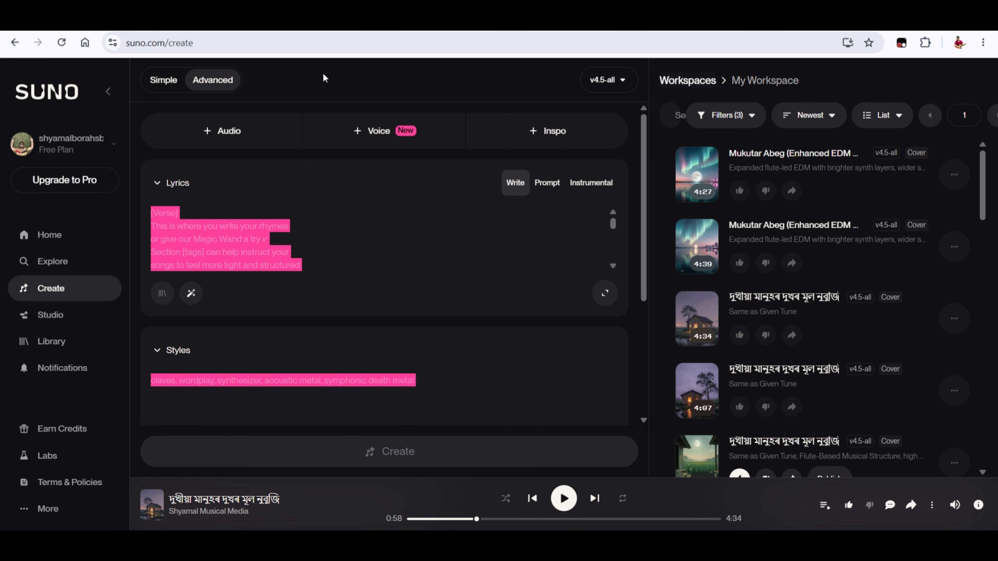
{"action": "left_click", "coordinate": [312, 246]}
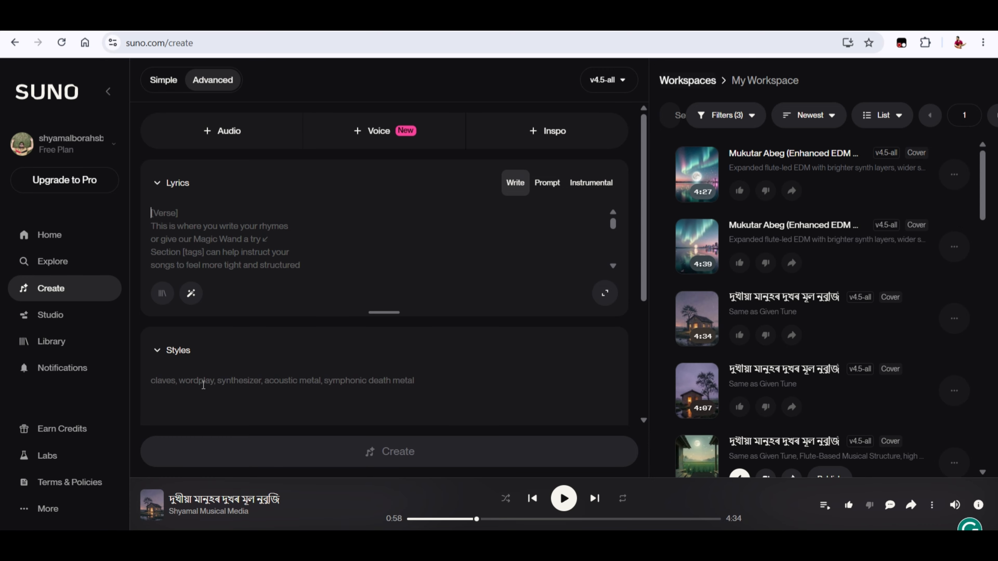
{"action": "scroll", "coordinate": [200, 383], "scroll_direction": "down", "scroll_amount": 5}
{"action": "scroll", "coordinate": [303, 394], "scroll_direction": "up", "scroll_amount": 5}
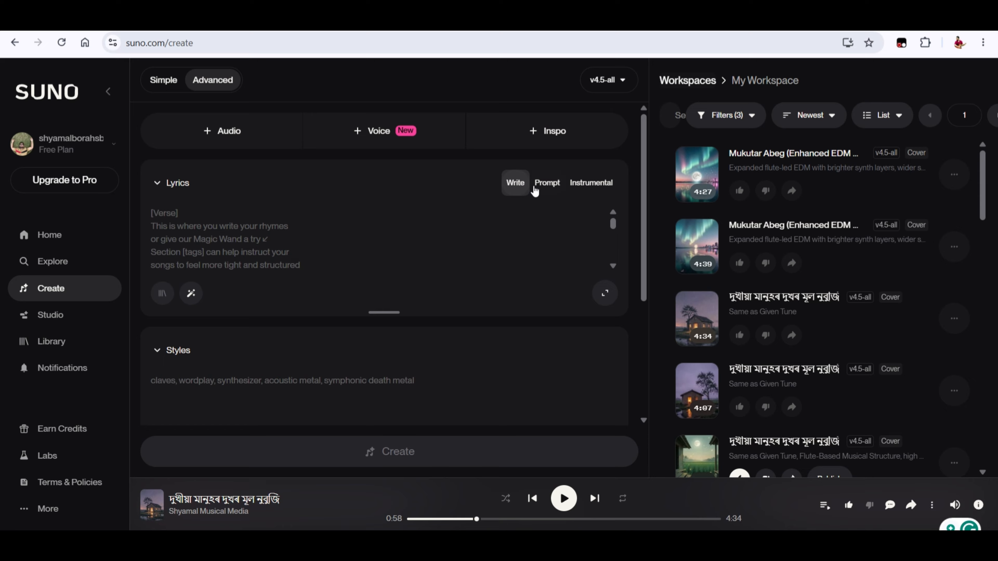
{"action": "left_click", "coordinate": [591, 192]}
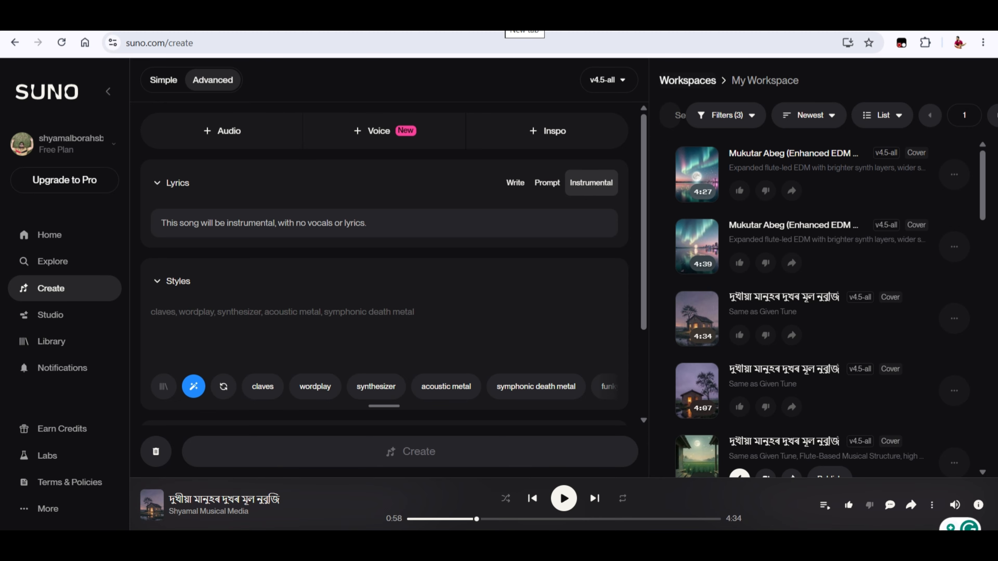
Switch to ChatGPT in a new browser tab and begin the message with "Make a no copyrighted background music".
{"action": "left_click", "coordinate": [510, 19]}
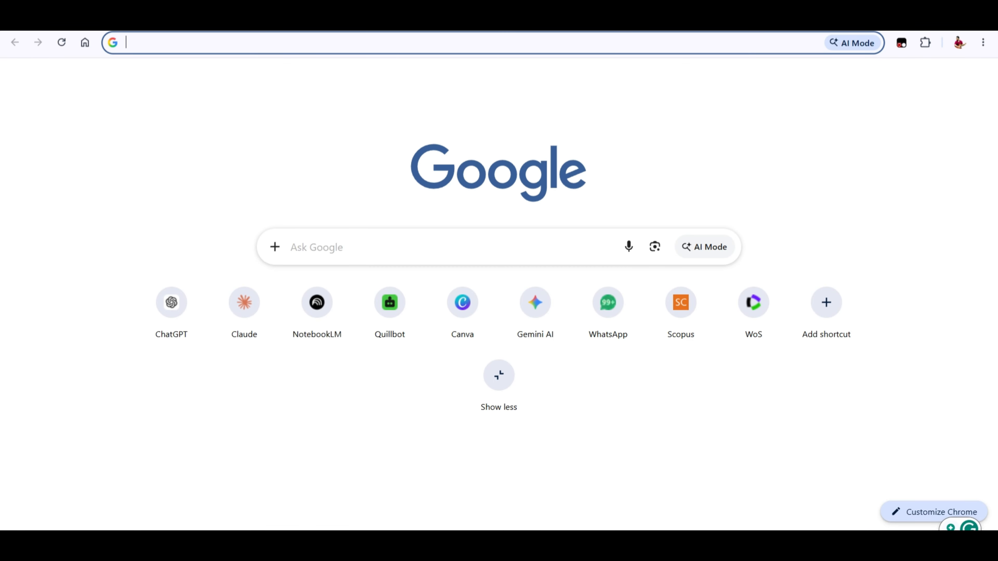
{"action": "left_click", "coordinate": [172, 309]}
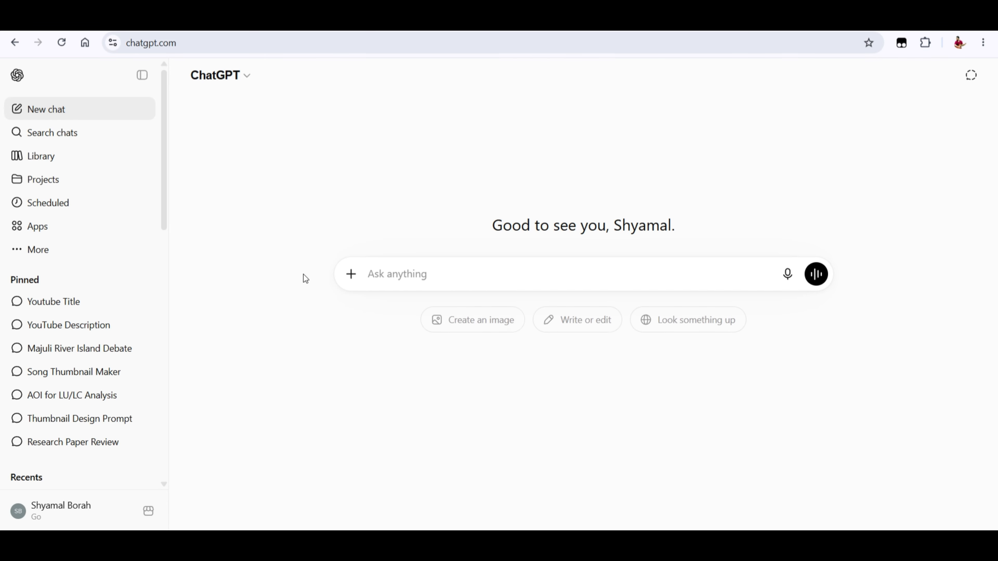
{"action": "type", "text": "Make a"}
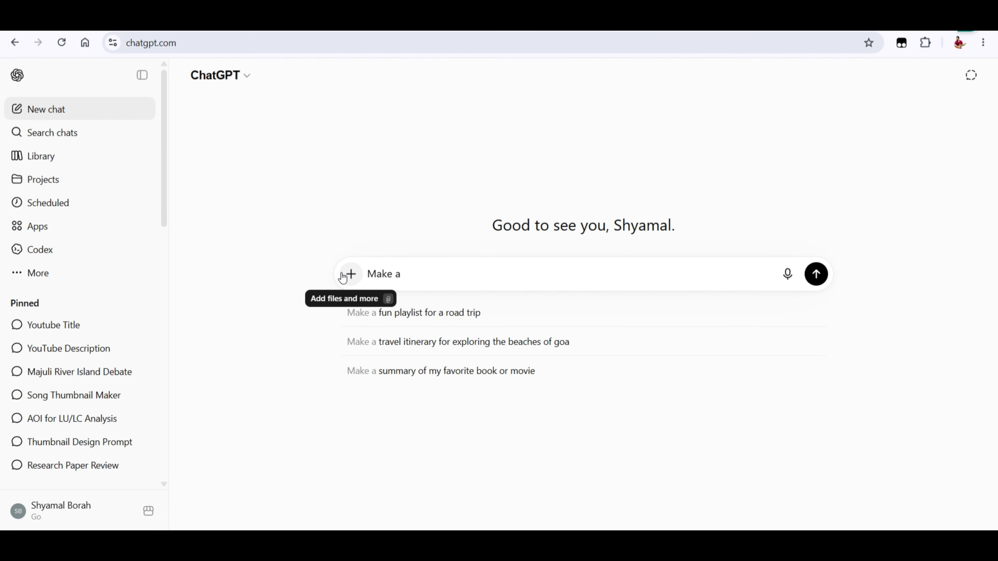
{"action": "type", "text": " n"}
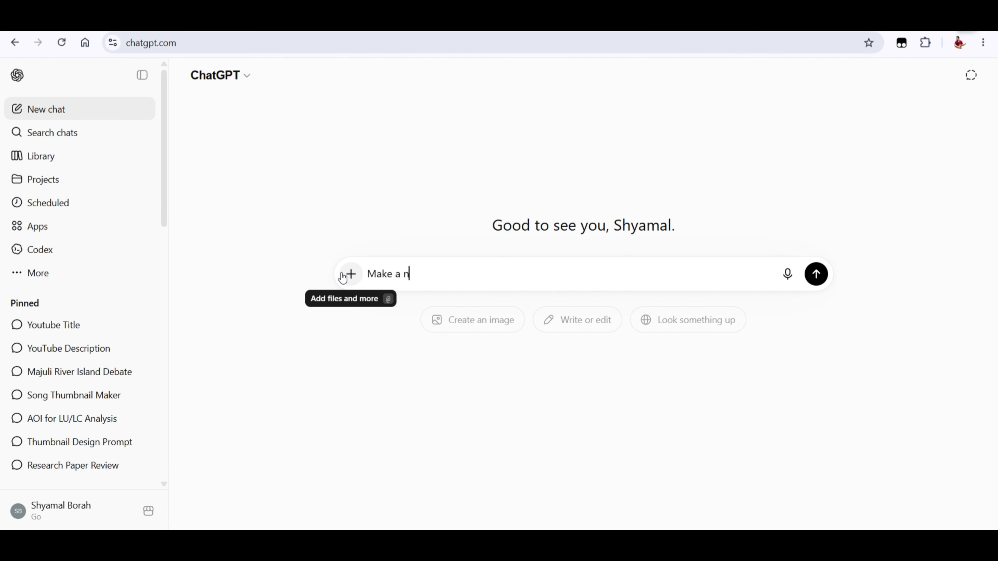
{"action": "type", "text": "o back"}
{"action": "key", "text": "BackSpace"}
{"action": "key", "text": "BackSpace"}
{"action": "key", "text": "BackSpace"}
{"action": "key", "text": "BackSpace"}
{"action": "type", "text": "copyerrighted ba"}
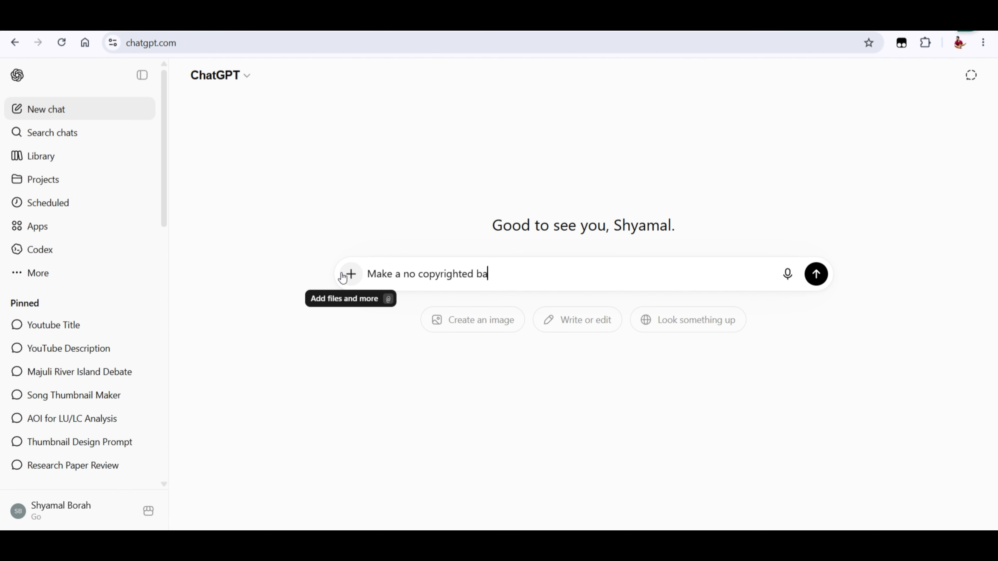
{"action": "type", "text": "ckground mu"}
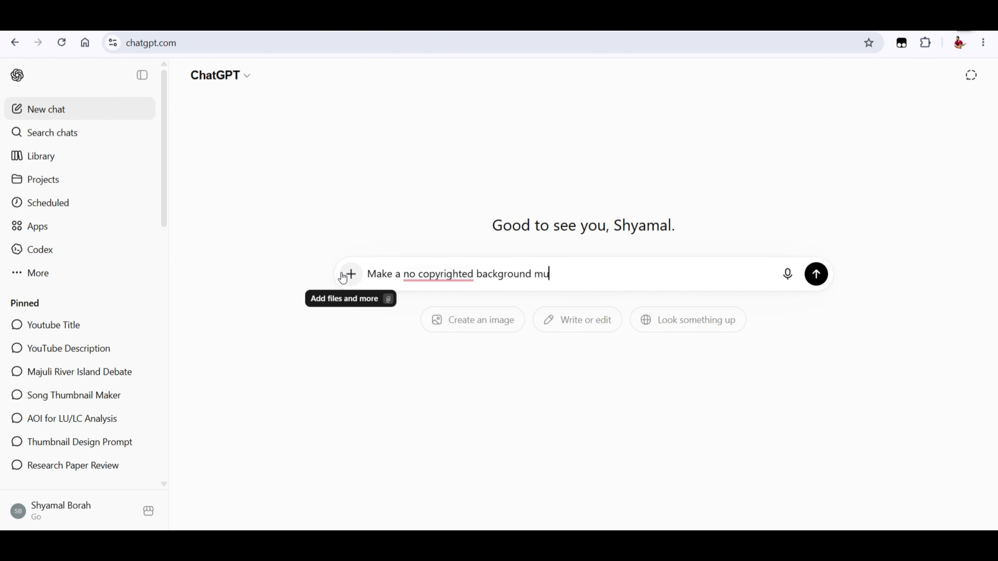
{"action": "type", "text": "sic creastion"}
{"action": "key", "text": "BackSpace"}
{"action": "key", "text": "BackSpace"}
{"action": "key", "text": "BackSpace"}
{"action": "key", "text": "BackSpace"}
{"action": "key", "text": "BackSpace"}
{"action": "key", "text": "BackSpace"}
{"action": "key", "text": "BackSpace"}
{"action": "key", "text": "BackSpace"}
{"action": "key", "text": "BackSpace"}
{"action": "key", "text": "BackSpace"}
Complete the message's first sentence with "generate propmt within 1000 characters.".
{"action": "type", "text": "ge"}
{"action": "type", "text": "nerate"}
{"action": "type", "text": " propmt"}
{"action": "type", "text": " w"}
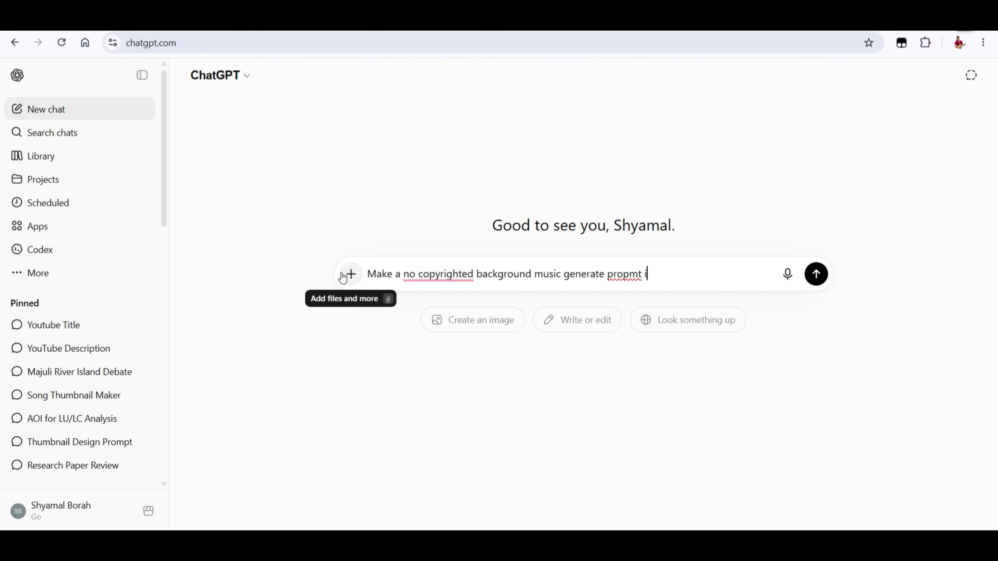
{"action": "key", "text": "BackSpace"}
{"action": "type", "text": "within"}
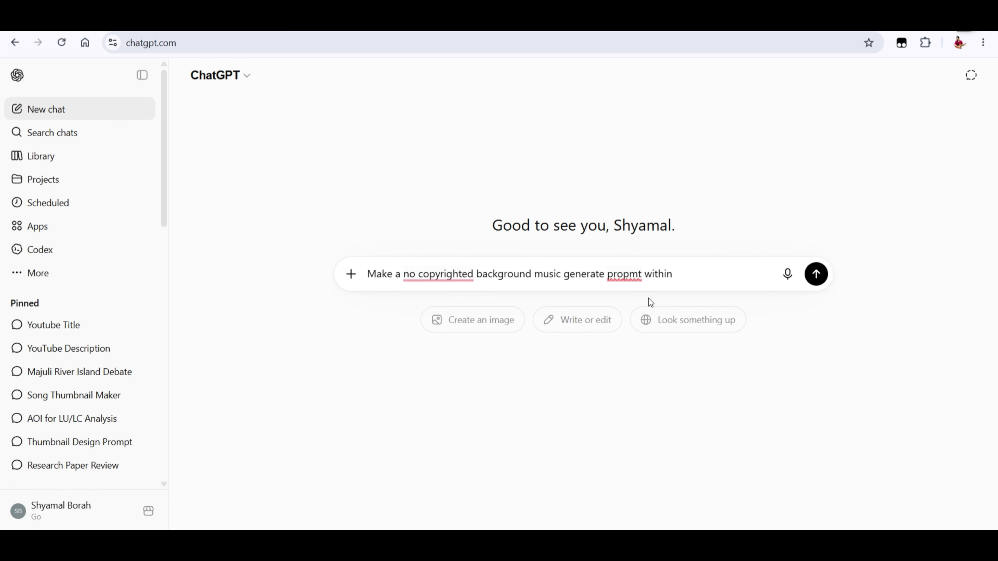
{"action": "type", "text": "1000 characters."}
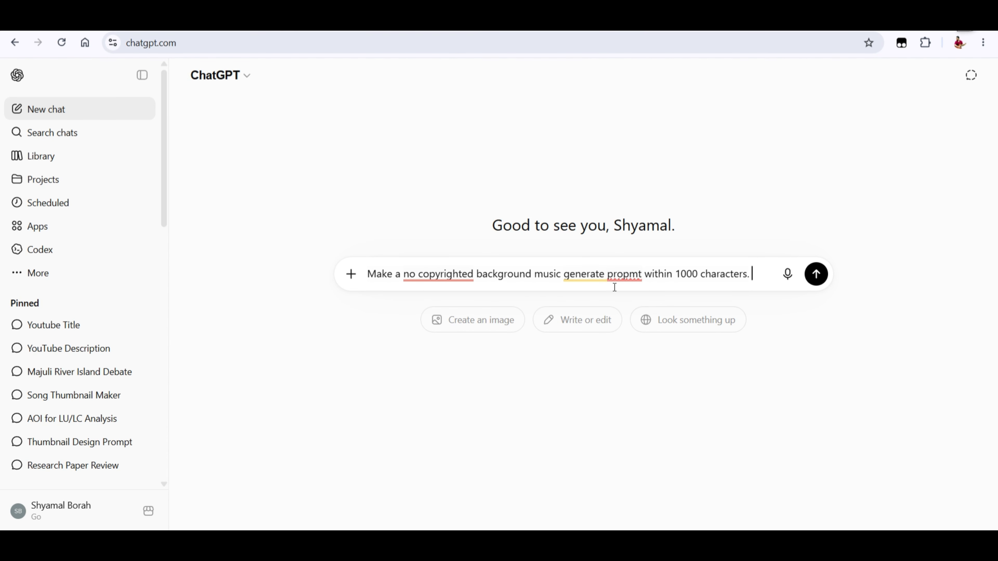
Correct the message's misspelled words to "prompt" and "no-copyright" using the suggested corrections.
{"action": "mouse_move", "coordinate": [614, 287]}
{"action": "left_click", "coordinate": [625, 308]}
{"action": "mouse_move", "coordinate": [432, 275]}
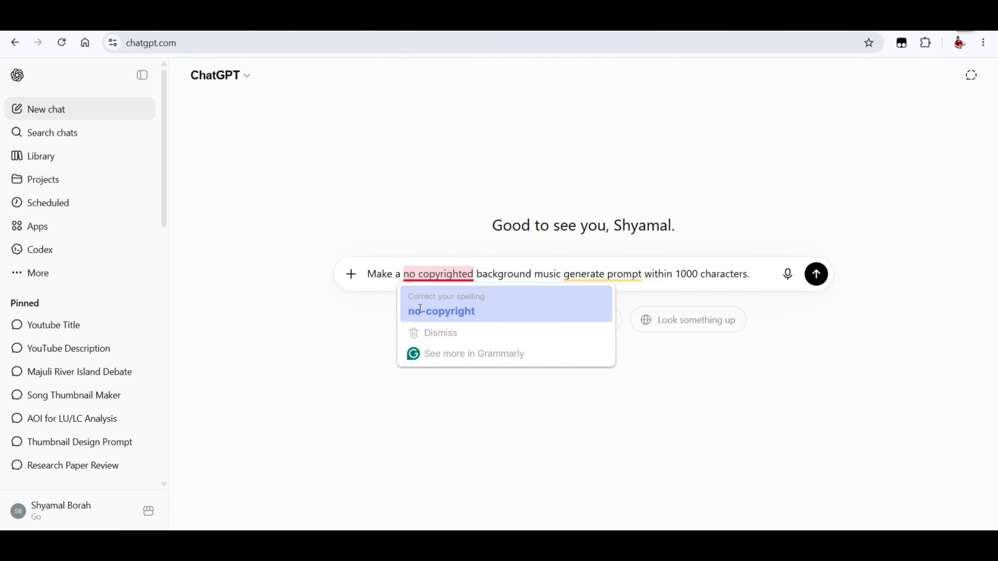
{"action": "left_click", "coordinate": [420, 309]}
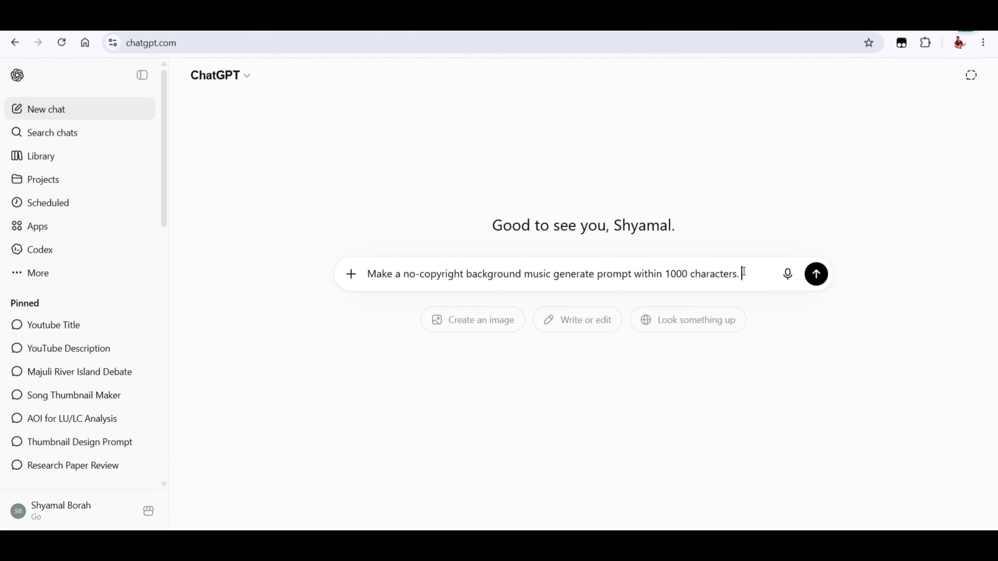
Add the sentence "Make it for a assamese romantic poem, flute based, slow, peacefull, harmony." to the message.
{"action": "type", "text": "Make it f"}
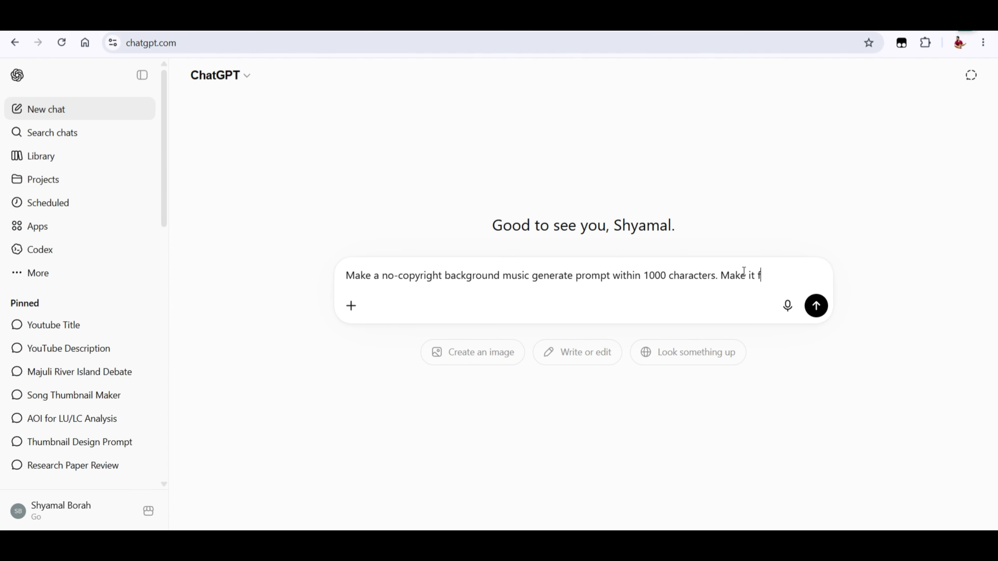
{"action": "type", "text": "or a assamese "}
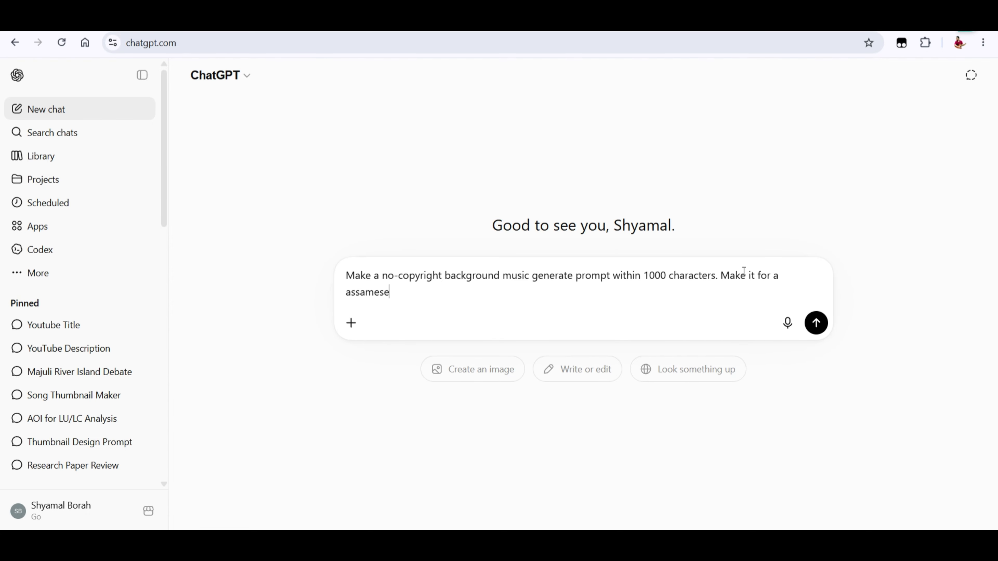
{"action": "type", "text": "romantic p"}
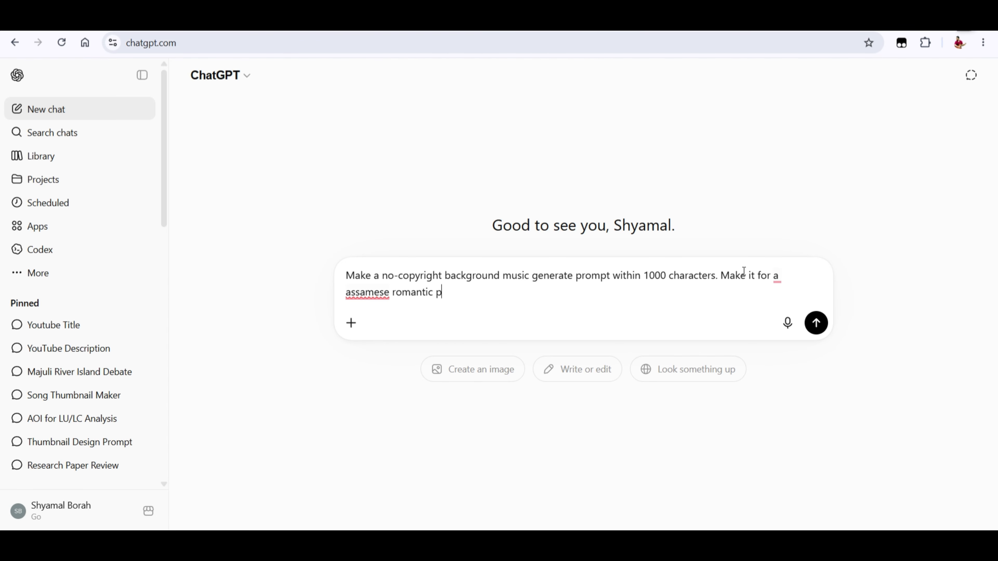
{"action": "type", "text": "oem, flute based, slow,"}
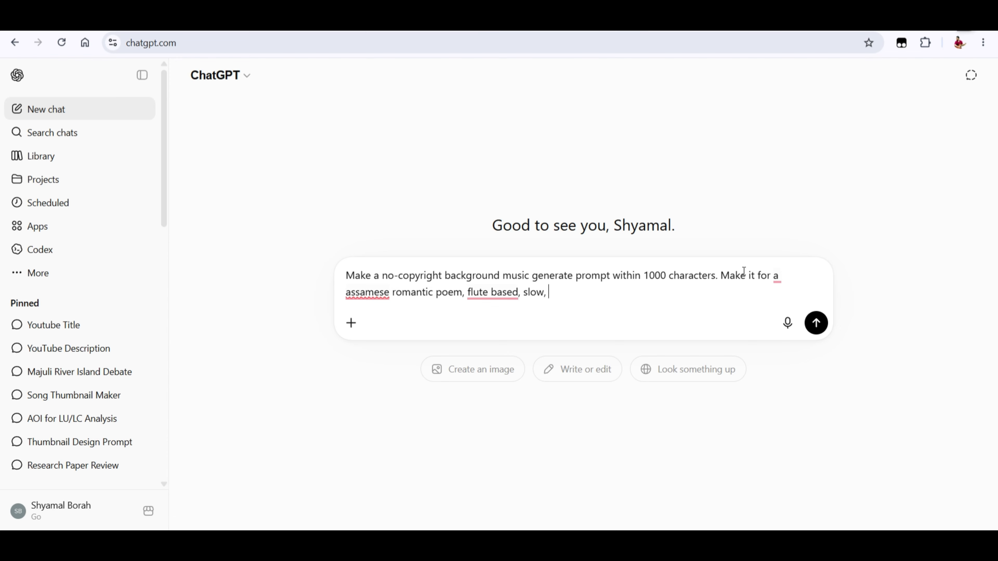
{"action": "type", "text": " peacefull, harmony."}
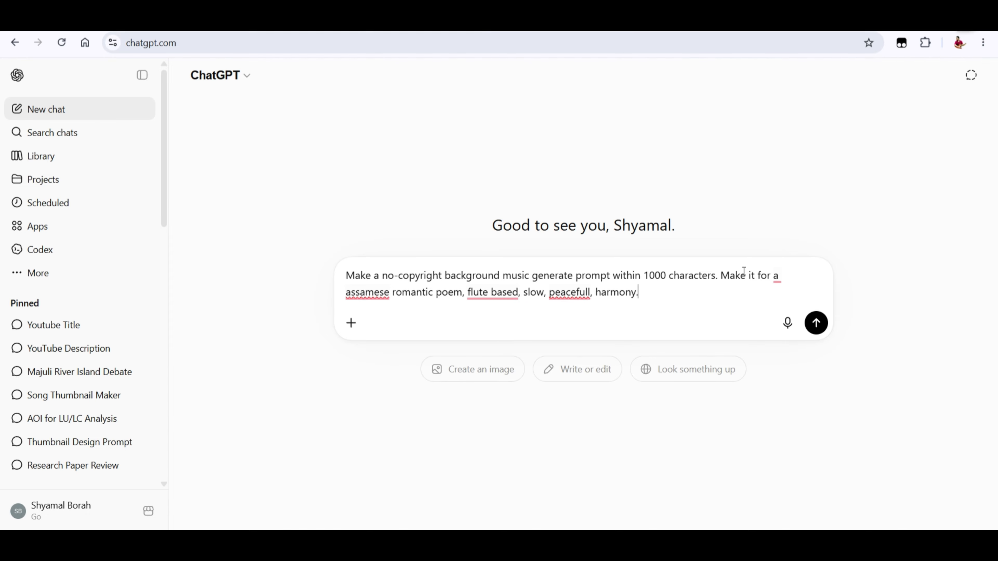
Add the closing sentence "make it professional and write within one single paragraphy." to the message.
{"action": "type", "text": " make it professio"}
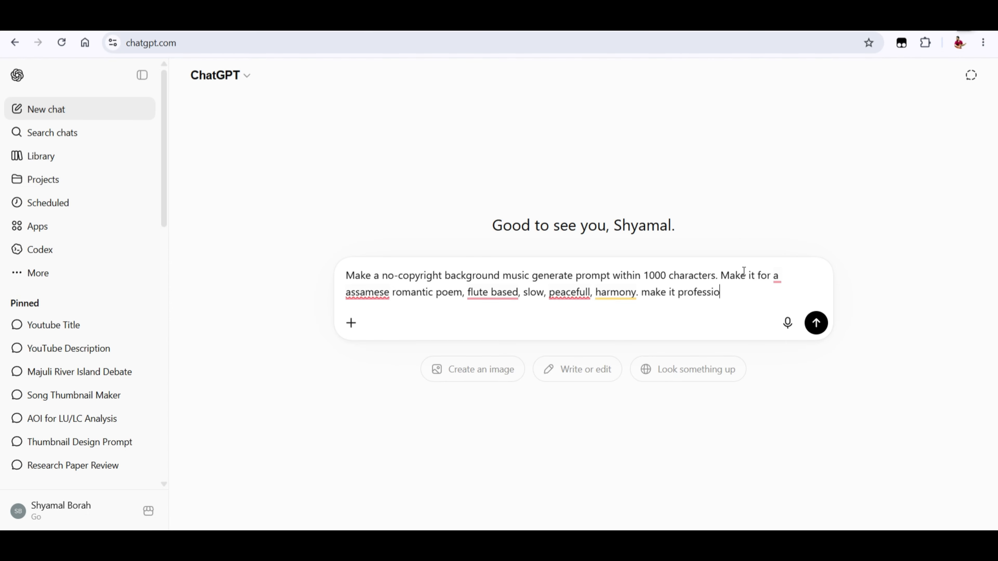
{"action": "type", "text": "nal and write with"}
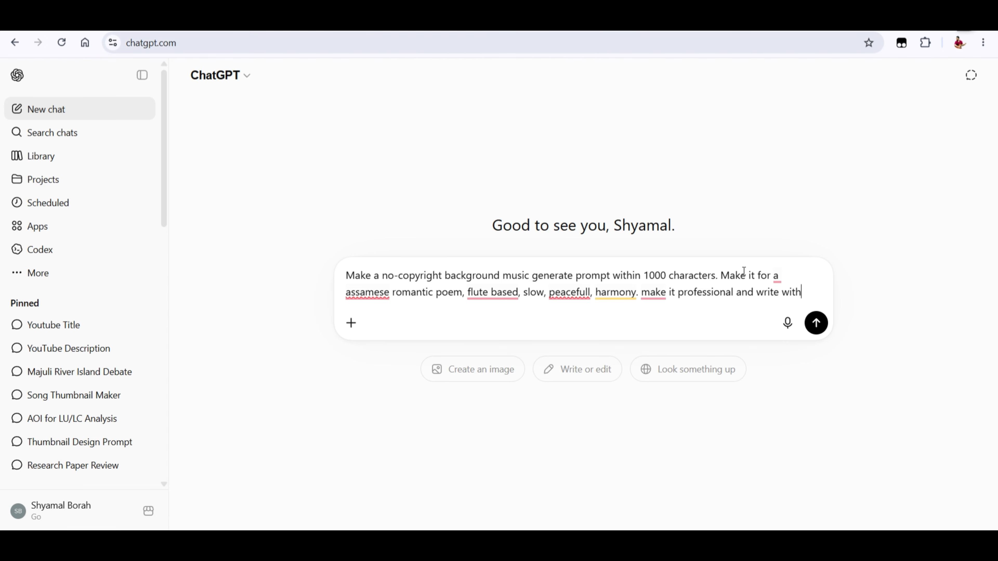
{"action": "type", "text": "in one s"}
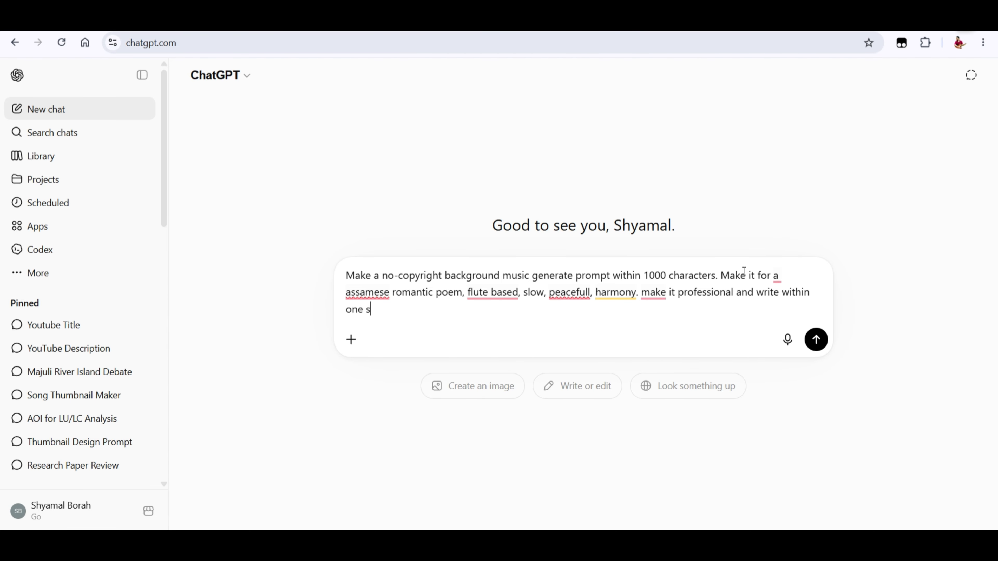
{"action": "type", "text": "inl"}
{"action": "type", "text": "h"}
{"action": "type", "text": "gle parea"}
{"action": "key", "text": "BackSpace"}
{"action": "key", "text": "BackSpace"}
{"action": "type", "text": "ag"}
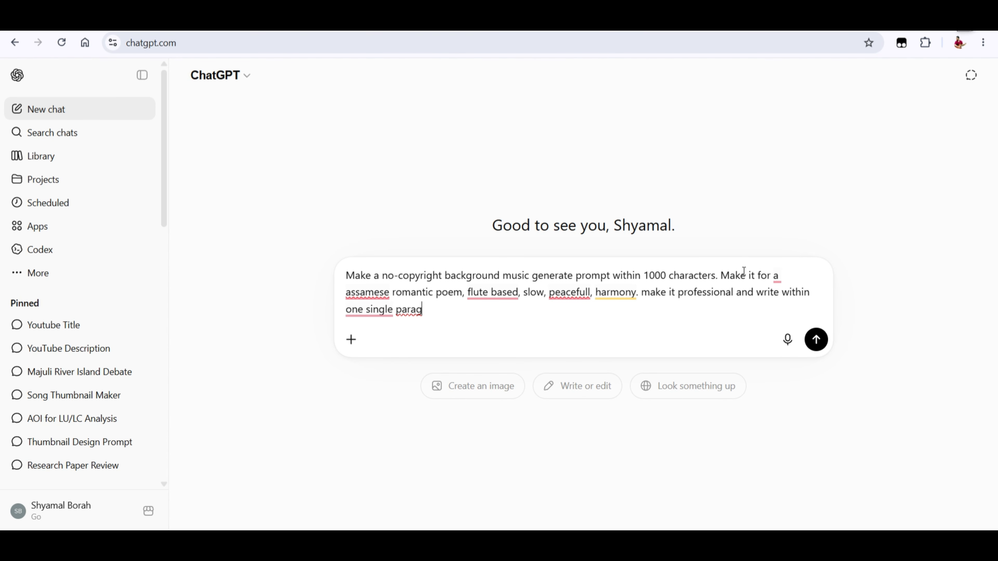
{"action": "type", "text": "raphy."}
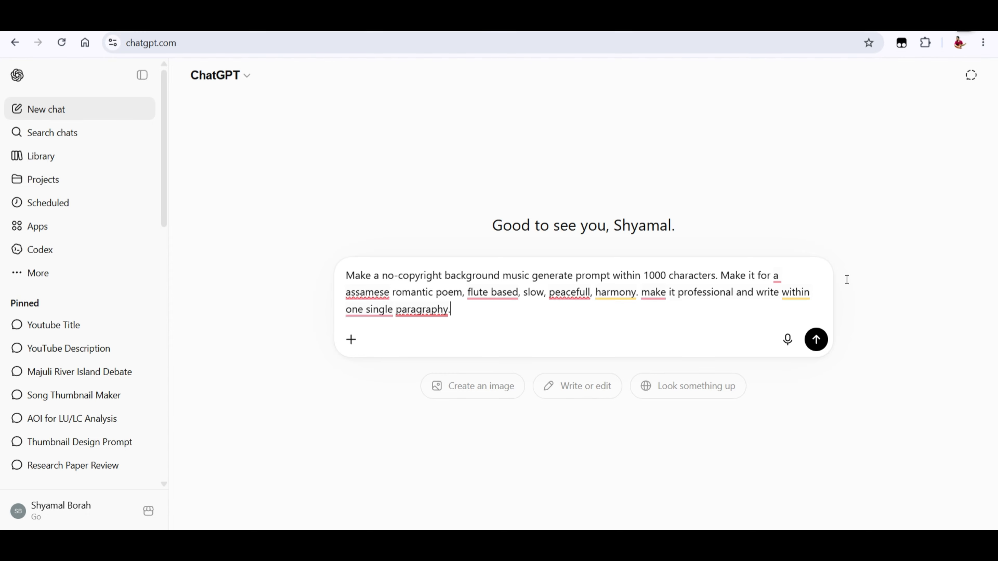
Apply the suggested corrections "an Assamese", "flute-based", "peaceful" and the capitalised "Make" in the message.
{"action": "mouse_move", "coordinate": [367, 293]}
{"action": "left_click", "coordinate": [384, 329]}
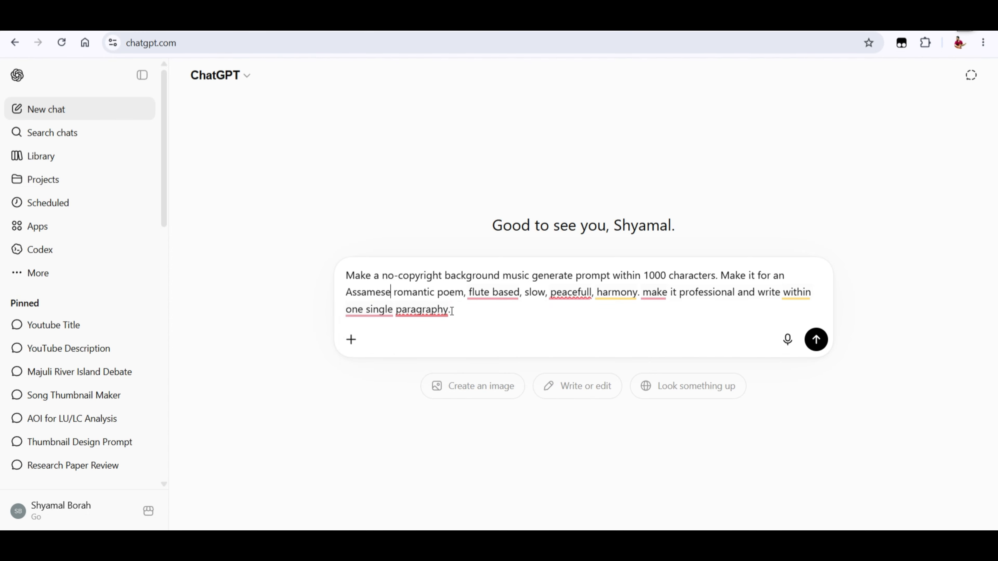
{"action": "mouse_move", "coordinate": [493, 293]}
{"action": "left_click", "coordinate": [495, 330]}
{"action": "mouse_move", "coordinate": [567, 292]}
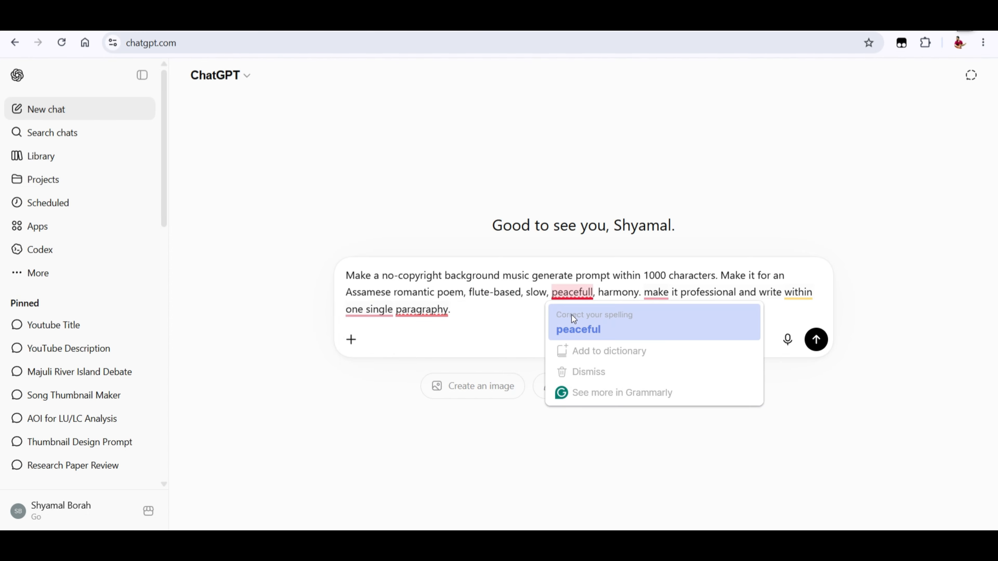
{"action": "left_click", "coordinate": [578, 329]}
{"action": "mouse_move", "coordinate": [655, 293]}
{"action": "left_click", "coordinate": [660, 329]}
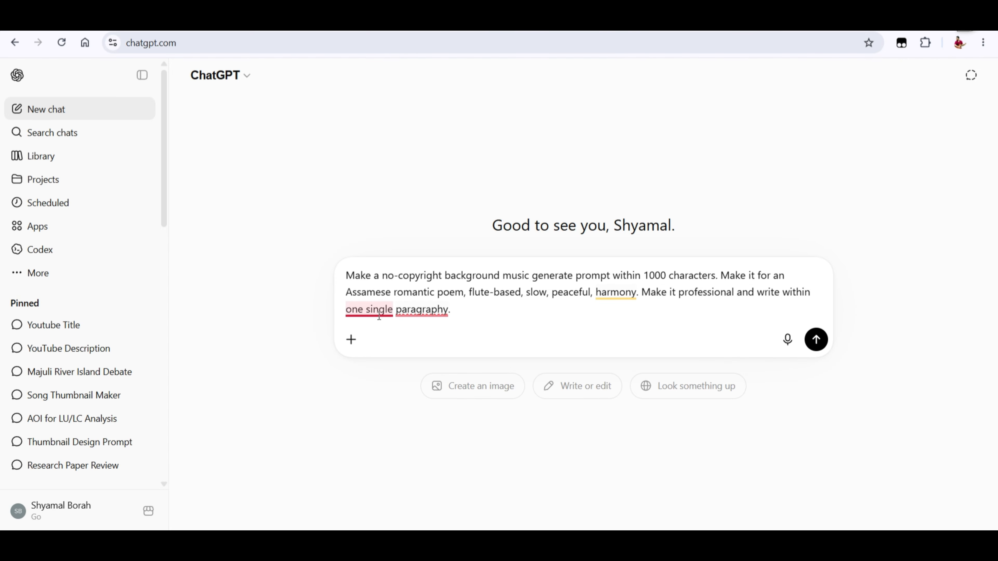
Correct the message's ending to "a single paragraph" and submit it to ChatGPT.
{"action": "mouse_move", "coordinate": [369, 309]}
{"action": "left_click", "coordinate": [383, 339]}
{"action": "mouse_move", "coordinate": [401, 310]}
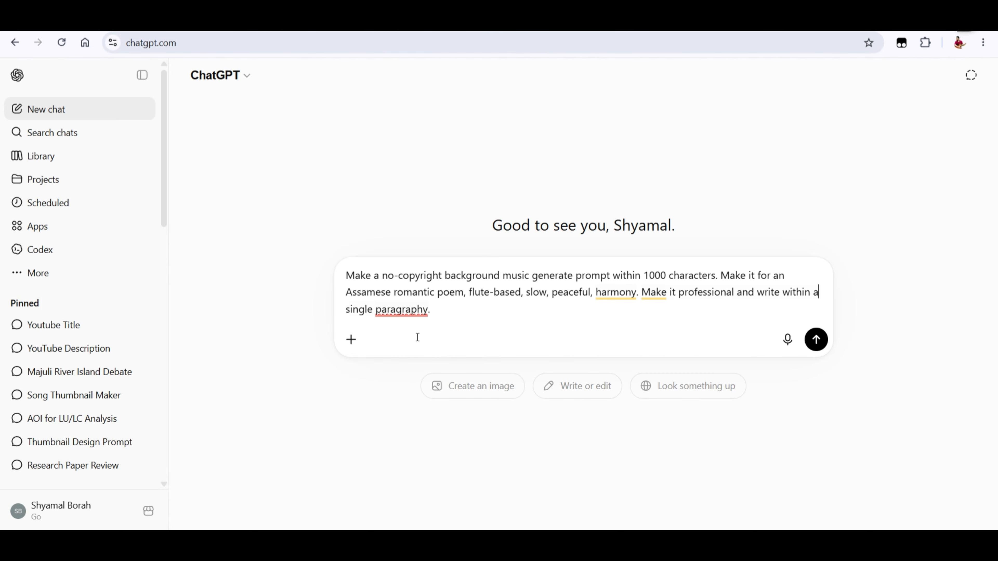
{"action": "left_click", "coordinate": [816, 339]}
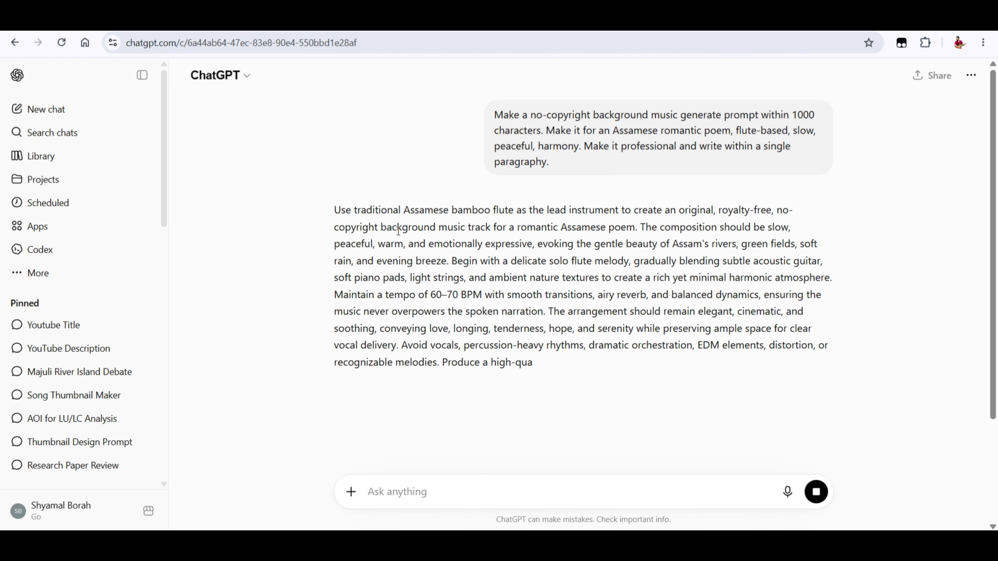
Copy ChatGPT's full music prompt into the Styles field of the Suno song and generate the instrumental.
{"action": "left_click_drag", "start_coordinate": [335, 209], "coordinate": [821, 383]}
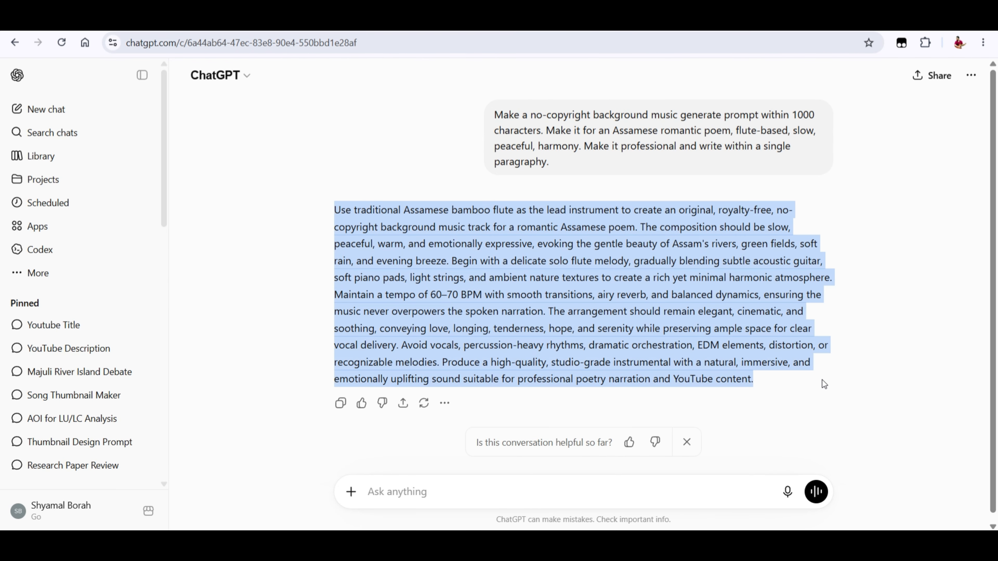
{"action": "right_click", "coordinate": [653, 293]}
{"action": "left_click", "coordinate": [682, 305]}
{"action": "left_click", "coordinate": [459, 20]}
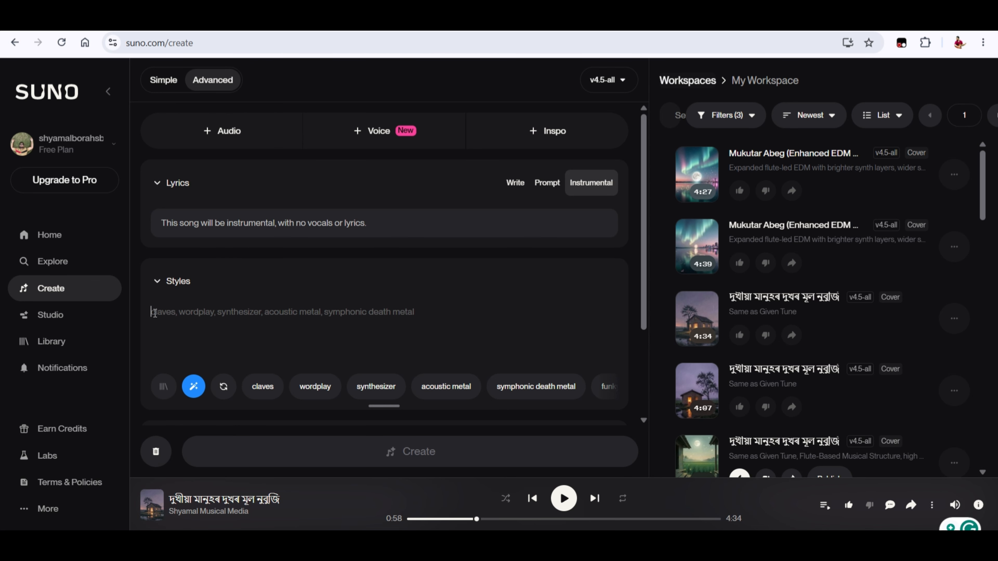
{"action": "key", "text": "ctrl+v"}
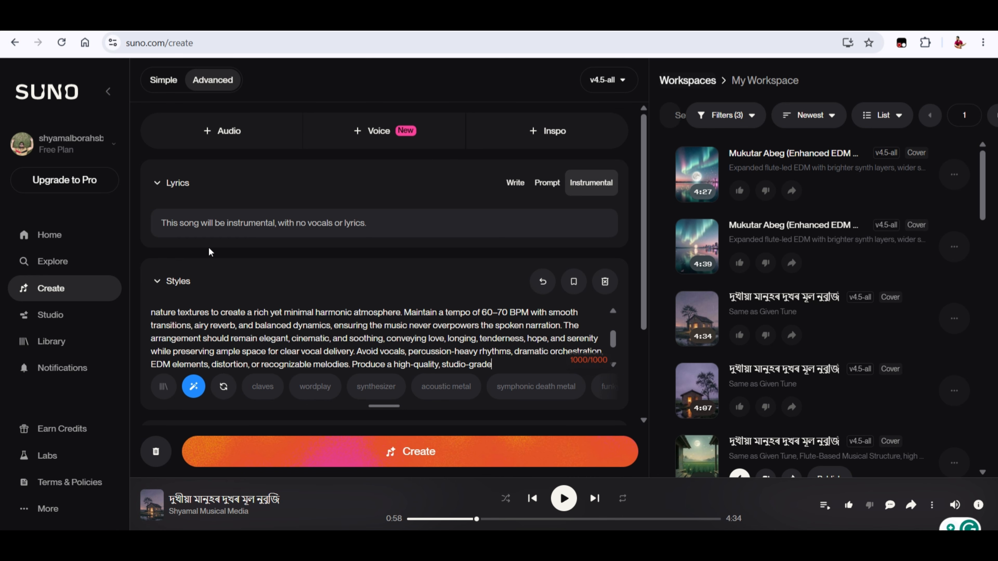
{"action": "scroll", "coordinate": [312, 329], "scroll_direction": "up", "scroll_amount": 3}
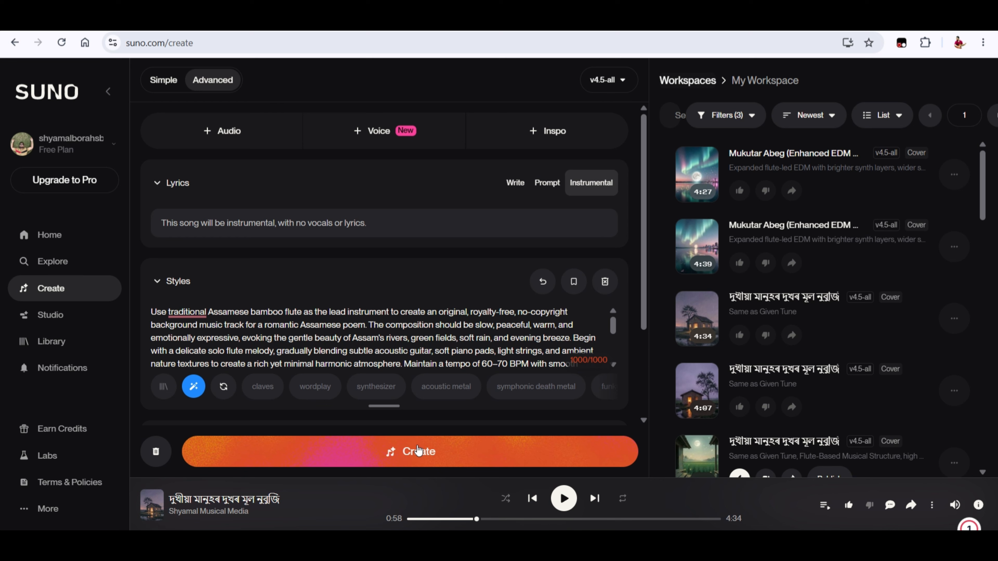
{"action": "left_click", "coordinate": [435, 457]}
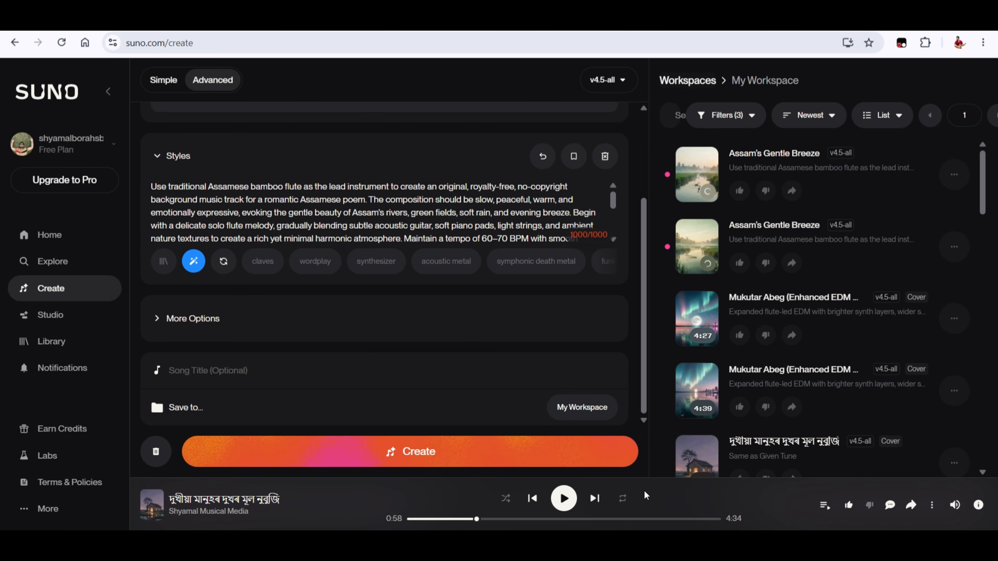
Listen to part of each of the two newly generated "Assam's Gentle Breeze" tracks.
{"action": "mouse_move", "coordinate": [688, 200]}
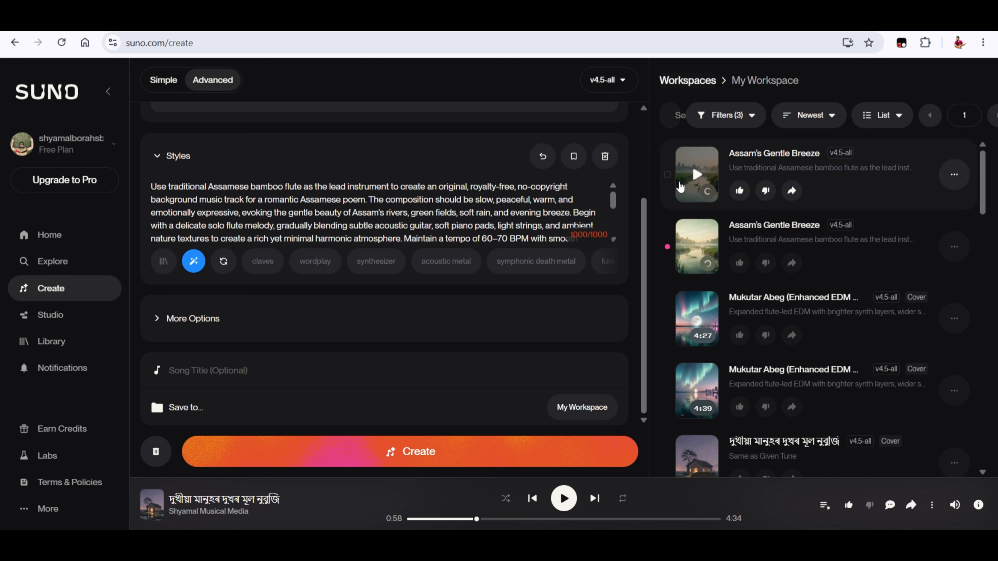
{"action": "left_click", "coordinate": [697, 184]}
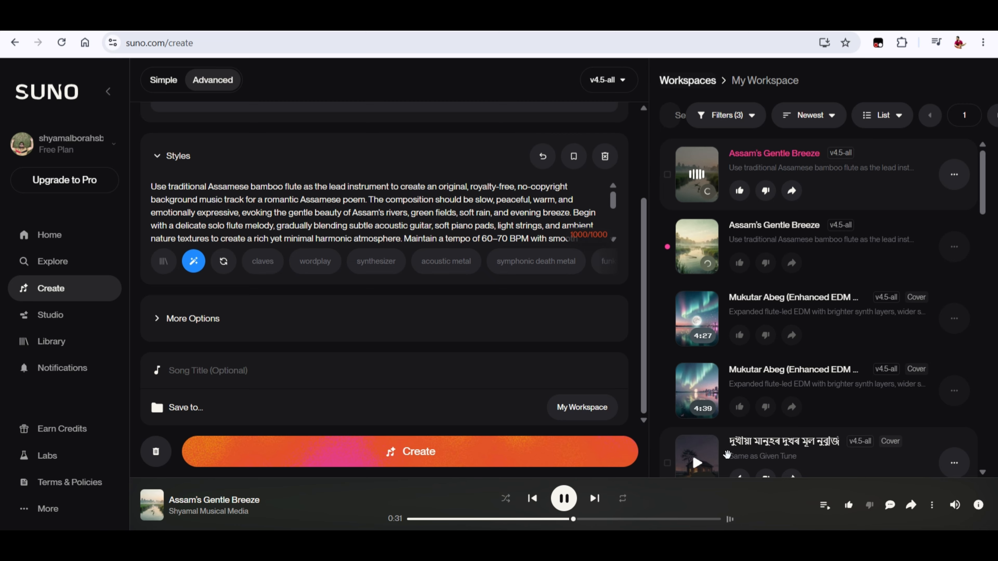
{"action": "left_click", "coordinate": [565, 499]}
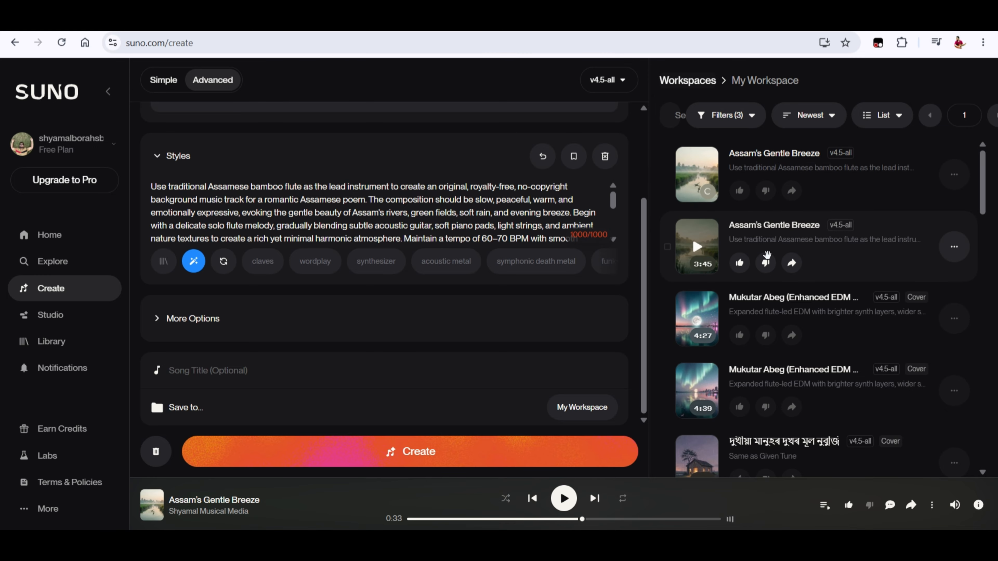
{"action": "left_click", "coordinate": [697, 247]}
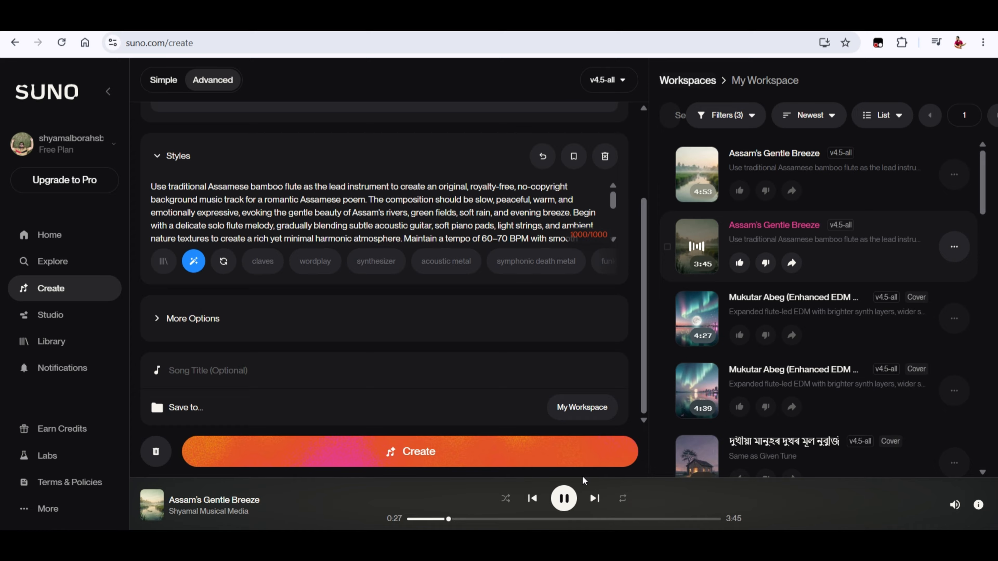
{"action": "left_click", "coordinate": [564, 499]}
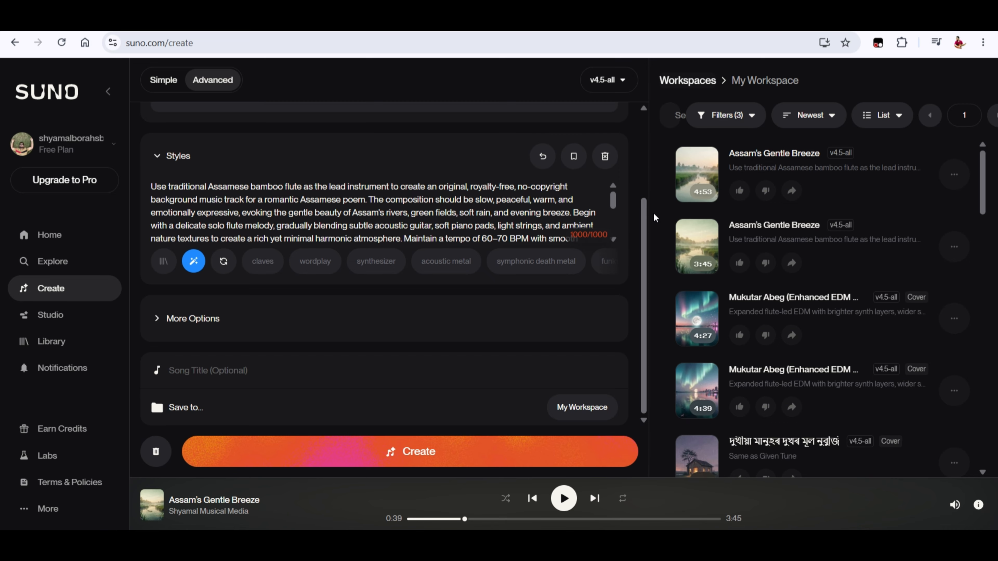
Set the tempo in the style prompt to 30-40 BPM and generate the instrumental again.
{"action": "scroll", "coordinate": [442, 227], "scroll_direction": "up", "scroll_amount": 3}
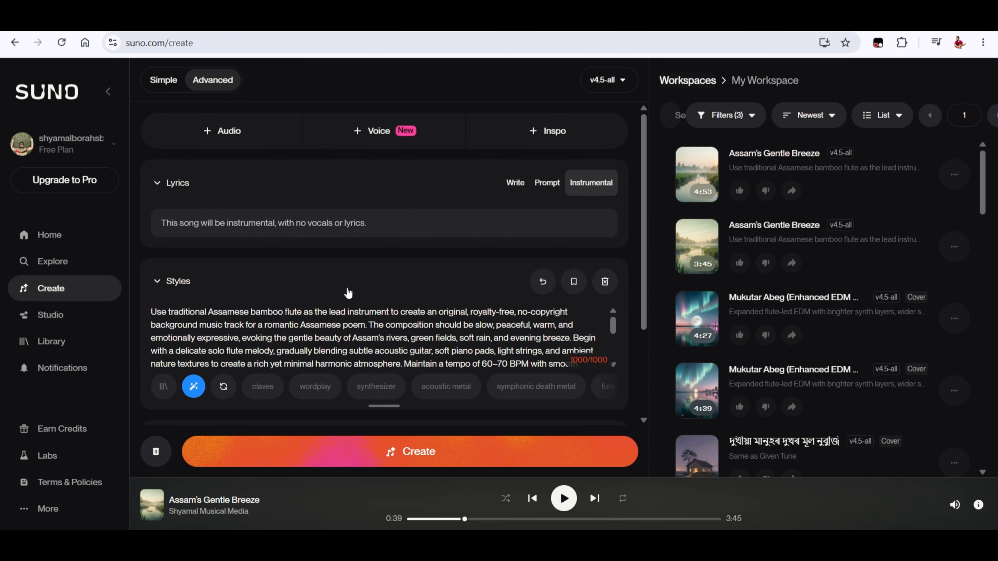
{"action": "scroll", "coordinate": [364, 253], "scroll_direction": "down", "scroll_amount": 3}
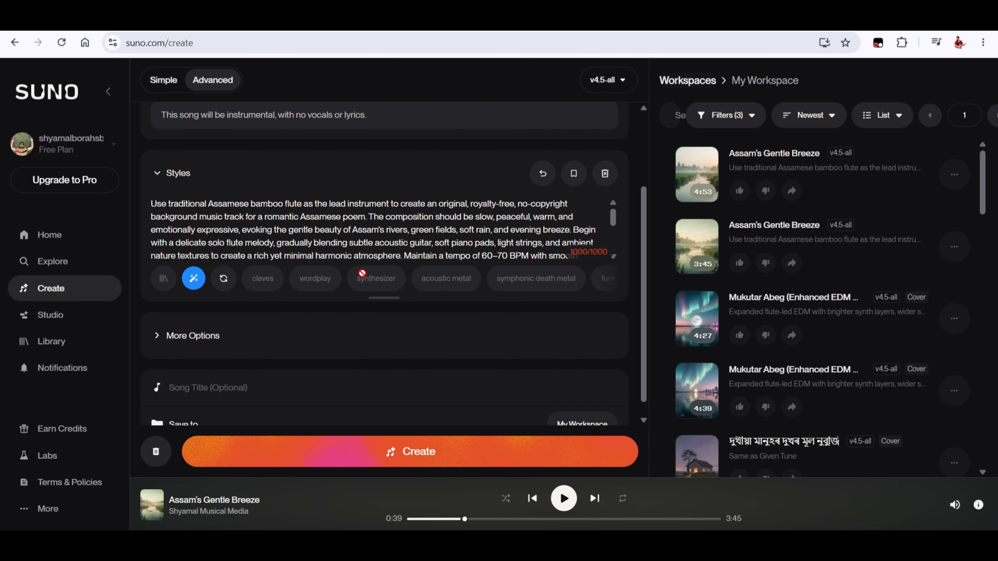
{"action": "scroll", "coordinate": [487, 231], "scroll_direction": "down", "scroll_amount": 3}
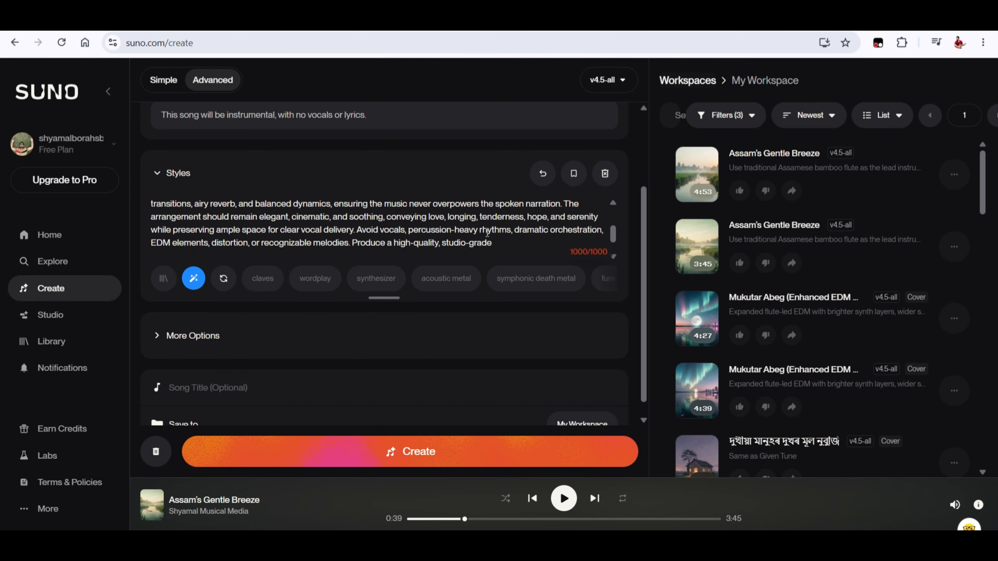
{"action": "scroll", "coordinate": [497, 246], "scroll_direction": "up", "scroll_amount": 3}
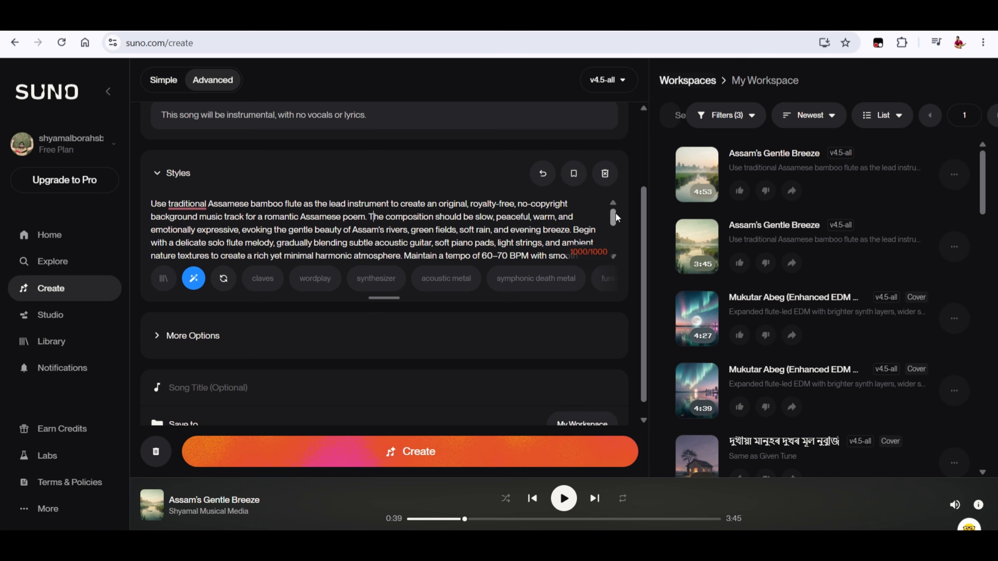
{"action": "scroll", "coordinate": [615, 217], "scroll_direction": "down", "scroll_amount": 1}
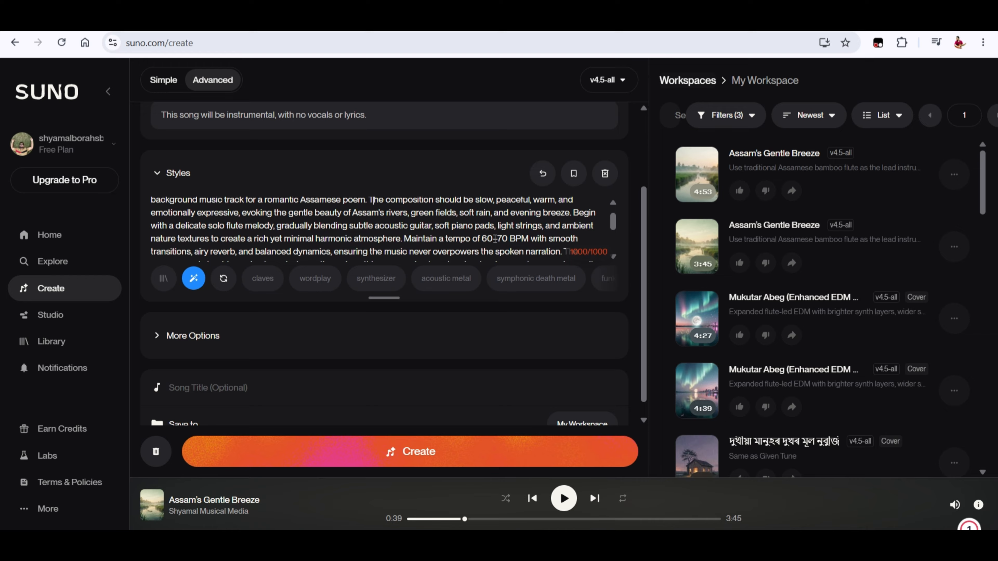
{"action": "left_click_drag", "start_coordinate": [484, 239], "coordinate": [528, 239]}
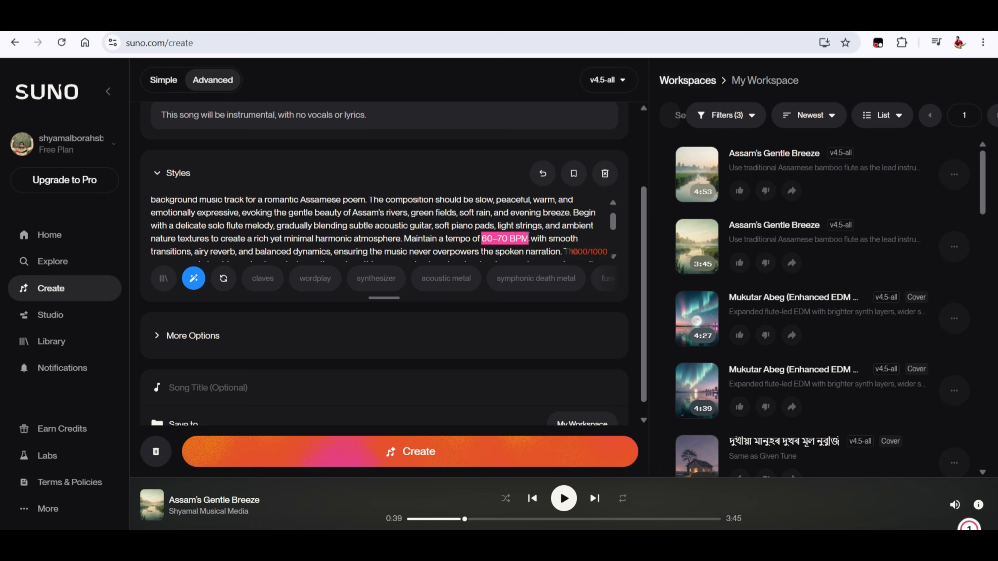
{"action": "left_click", "coordinate": [507, 238]}
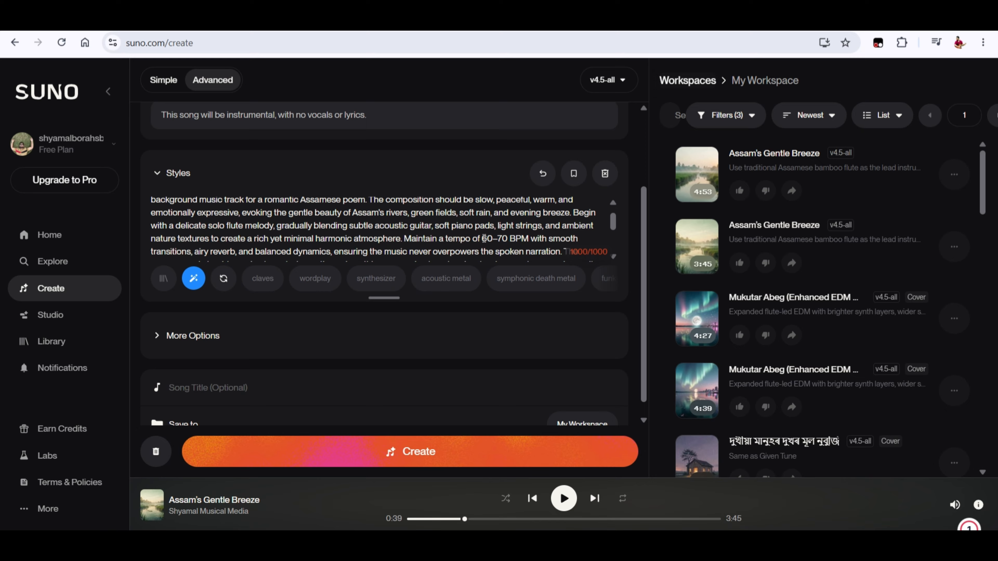
{"action": "left_click_drag", "start_coordinate": [485, 238], "coordinate": [508, 238]}
{"action": "type", "text": "30-"}
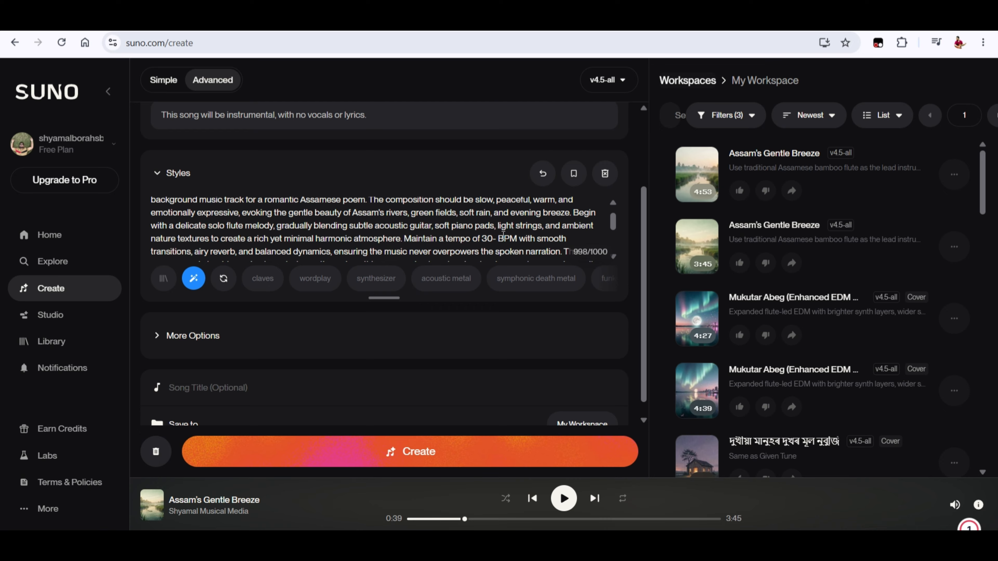
{"action": "type", "text": "40"}
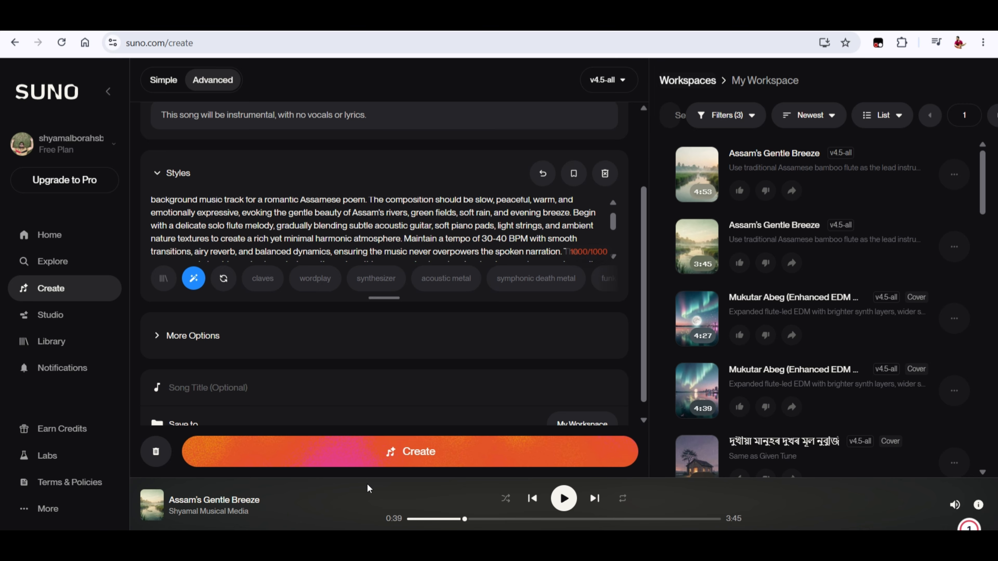
{"action": "left_click", "coordinate": [397, 456]}
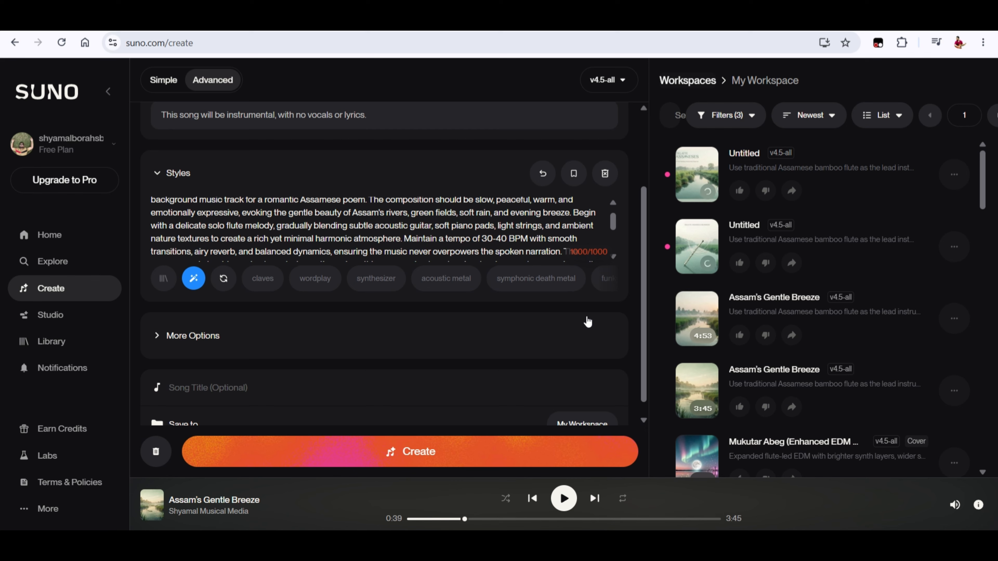
Listen to part of each of the two newest "Assam's Gentle Breeze" tracks and like both.
{"action": "left_click", "coordinate": [697, 175]}
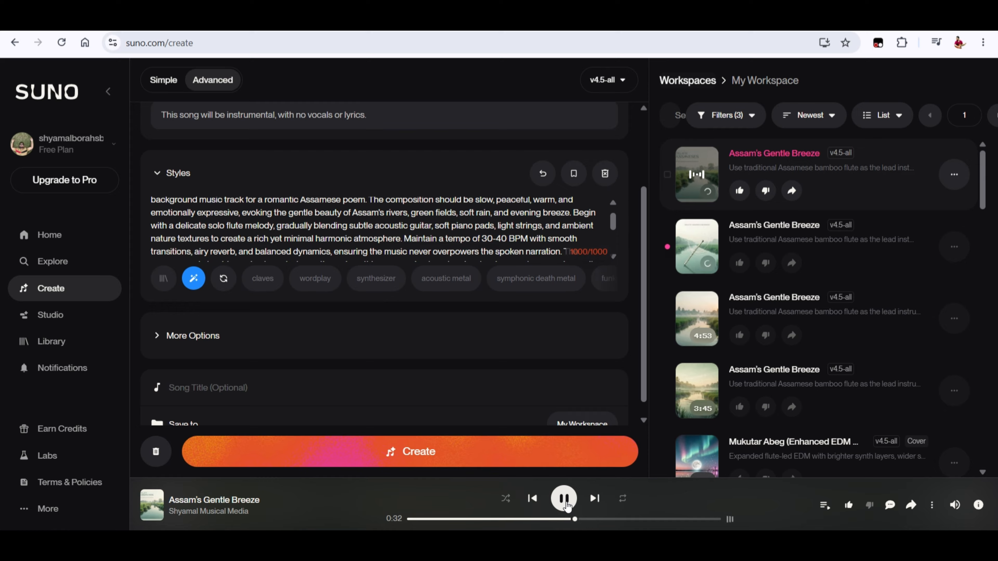
{"action": "left_click", "coordinate": [738, 197]}
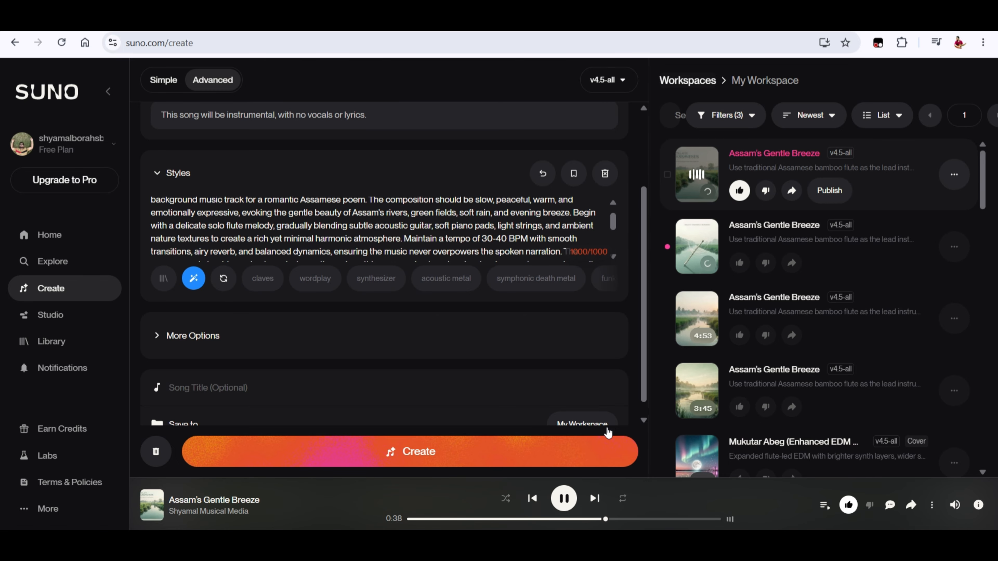
{"action": "left_click", "coordinate": [563, 499]}
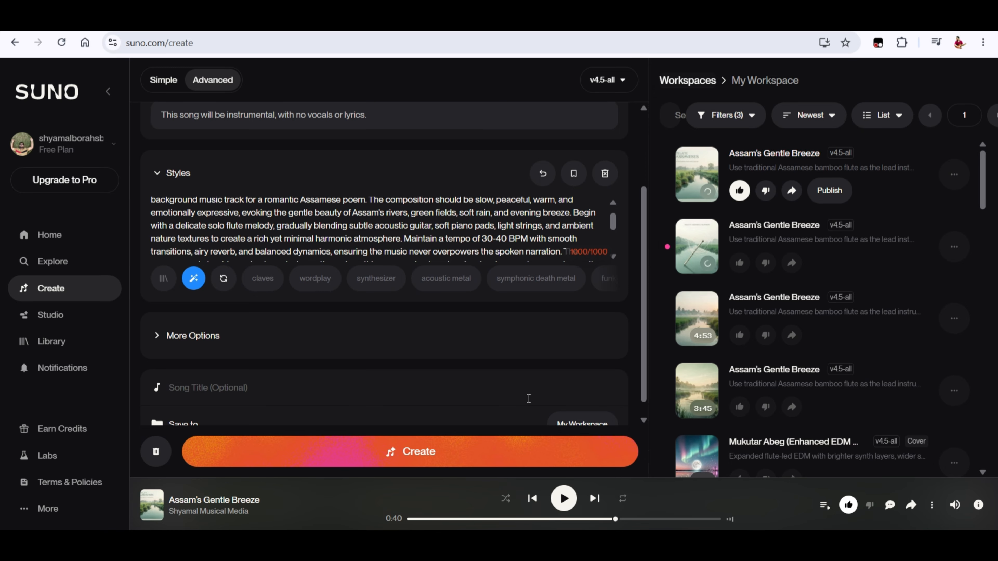
{"action": "left_click", "coordinate": [693, 252]}
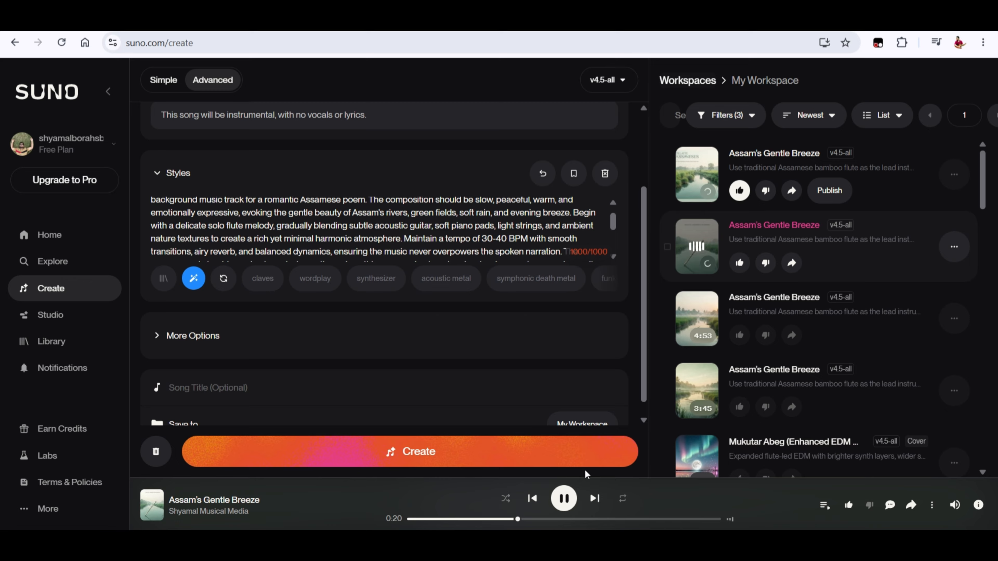
{"action": "left_click", "coordinate": [733, 263]}
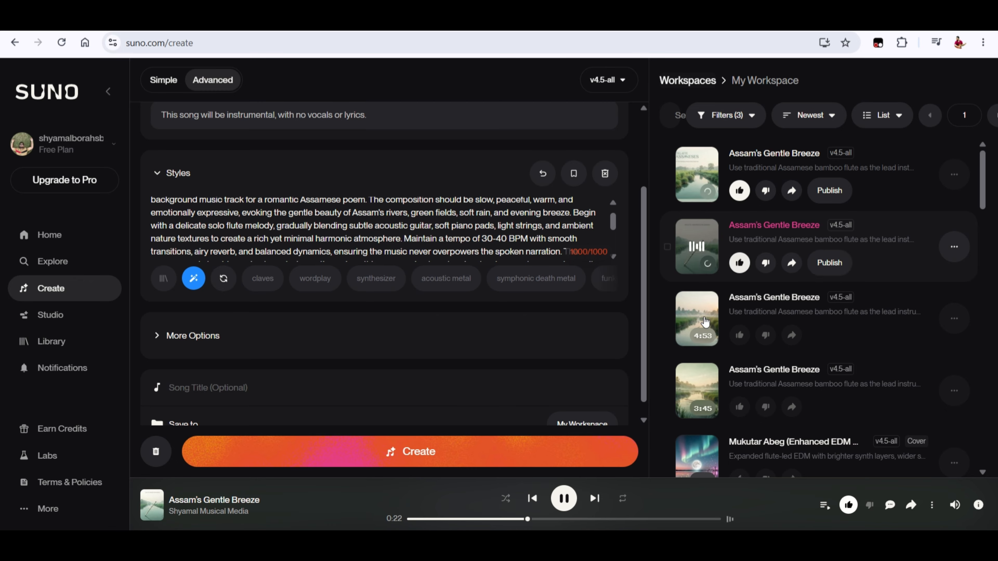
{"action": "left_click", "coordinate": [572, 501]}
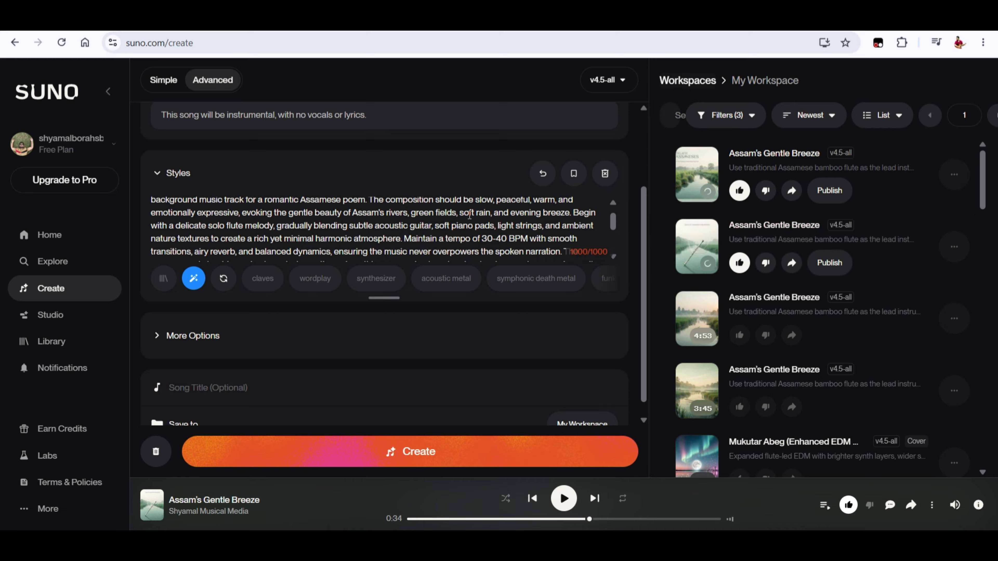
Clear the whole style prompt and switch to the ChatGPT conversation.
{"action": "left_click_drag", "start_coordinate": [483, 238], "coordinate": [527, 238]}
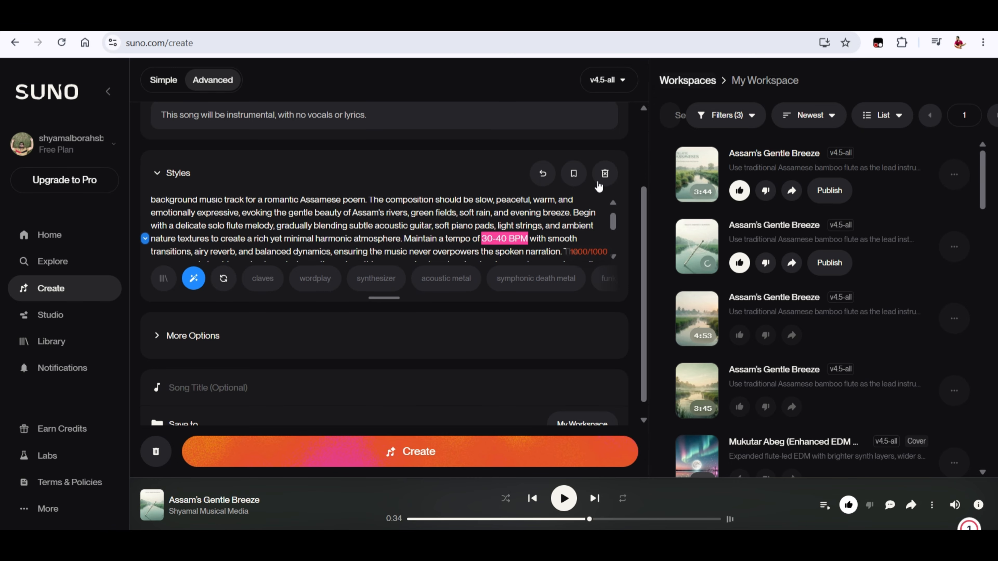
{"action": "left_click", "coordinate": [598, 183]}
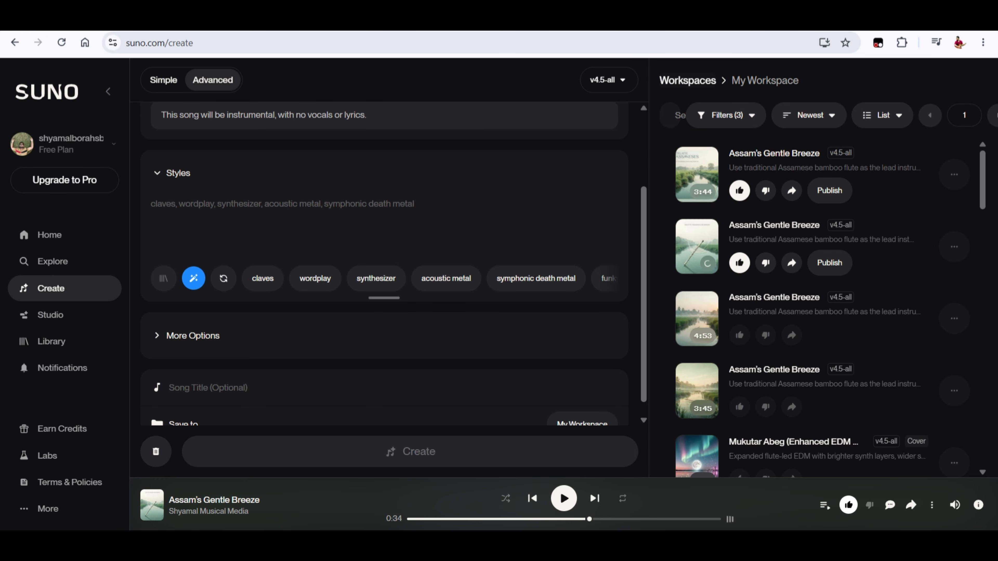
{"action": "left_click", "coordinate": [489, 23]}
Send ChatGPT the message "Mske another one for a happy travel vlog/ ride vlog, happy, upbeat. energetic. make it".
{"action": "left_click", "coordinate": [372, 494]}
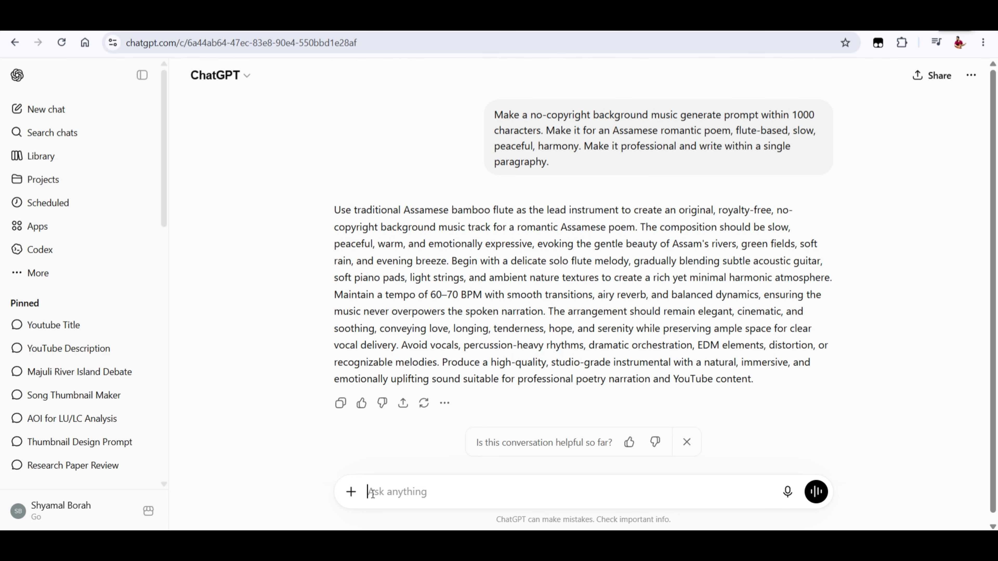
{"action": "type", "text": "Mske another "}
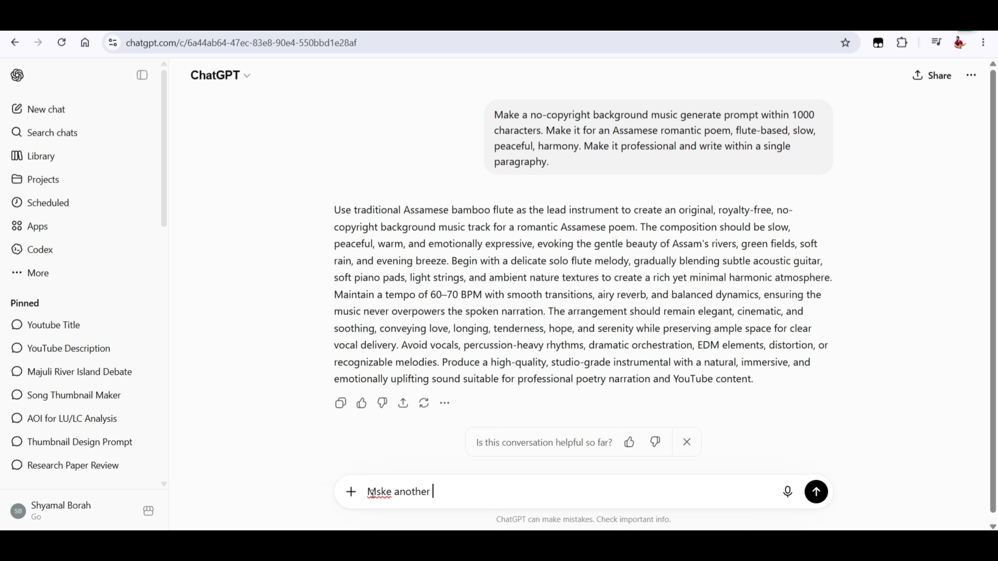
{"action": "type", "text": "one for a happy trave"}
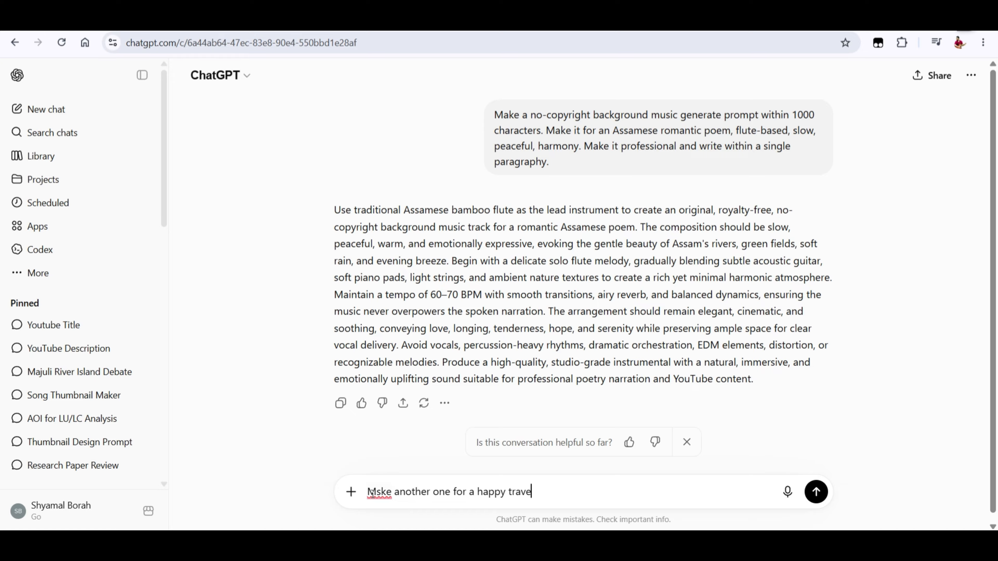
{"action": "type", "text": "l vlog/ ride vlog, happy, "}
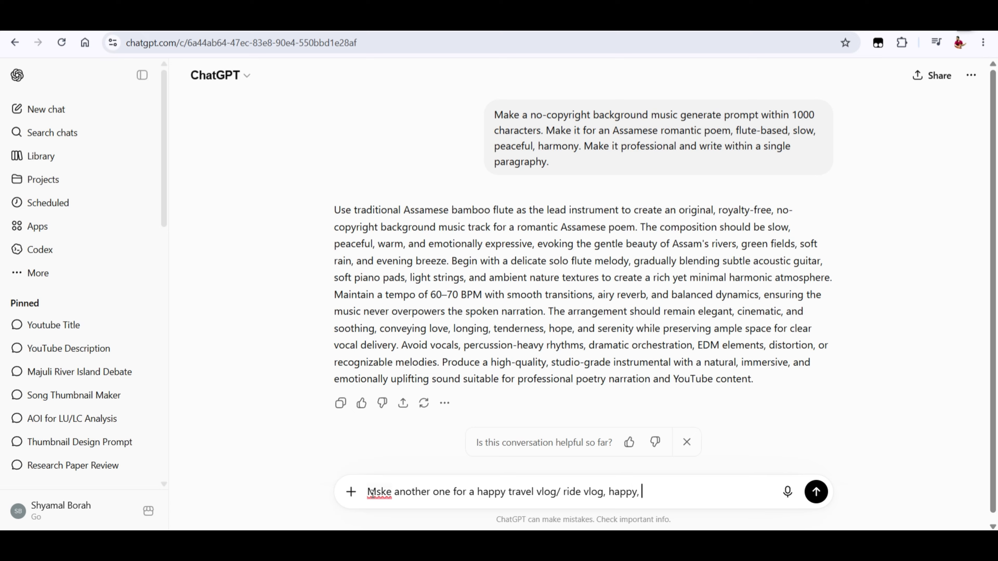
{"action": "type", "text": "upbeat. energetic. m"}
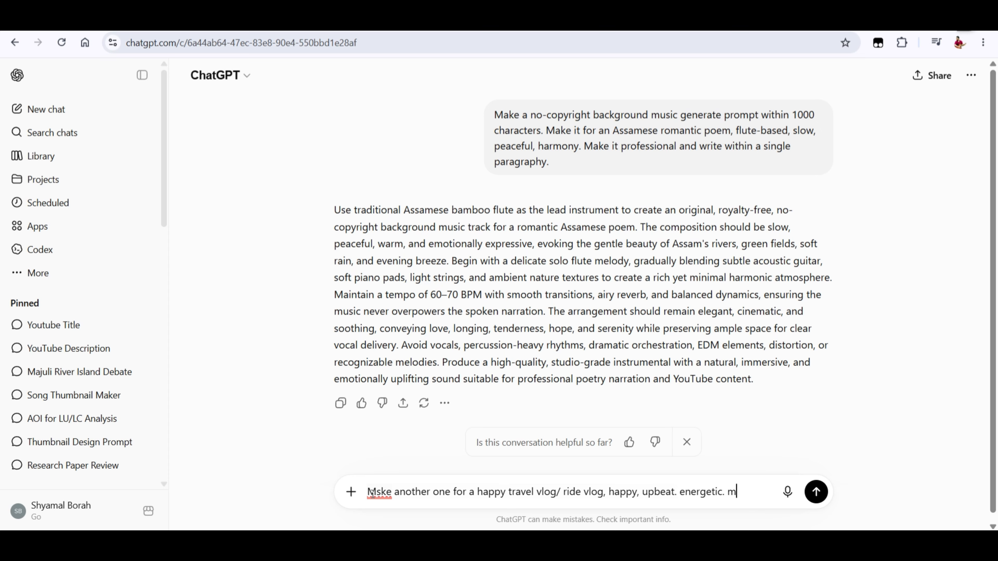
{"action": "type", "text": "ake it"}
{"action": "key", "text": "Return"}
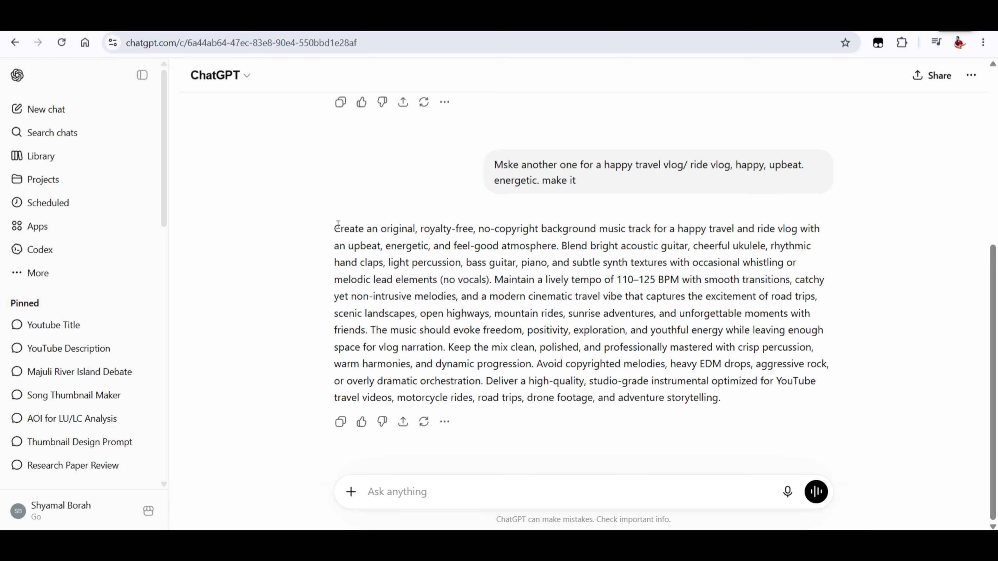
Copy ChatGPT's full travel and ride vlog music prompt and paste it into the empty style prompt in Suno.
{"action": "left_click_drag", "start_coordinate": [338, 224], "coordinate": [726, 401]}
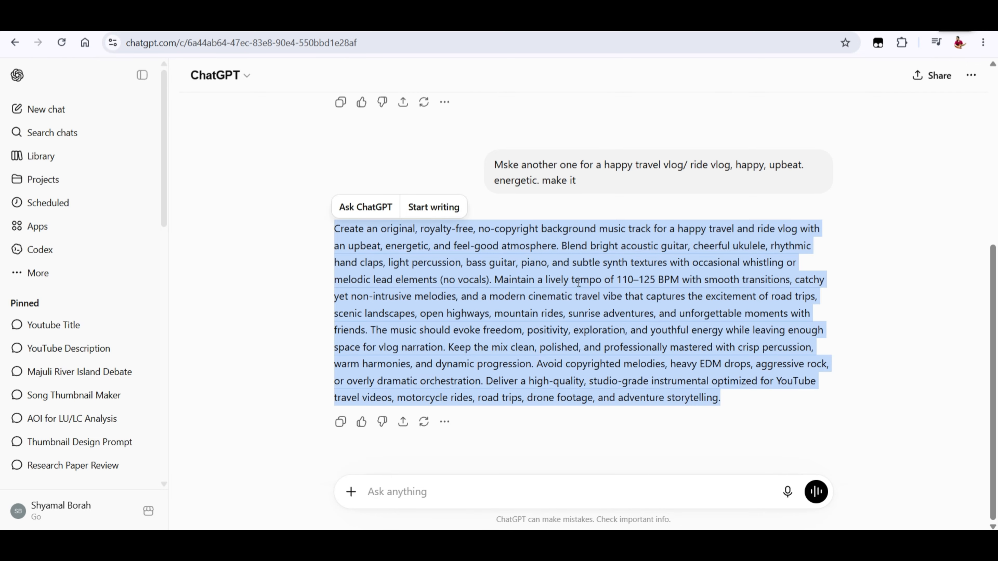
{"action": "left_click", "coordinate": [923, 15]}
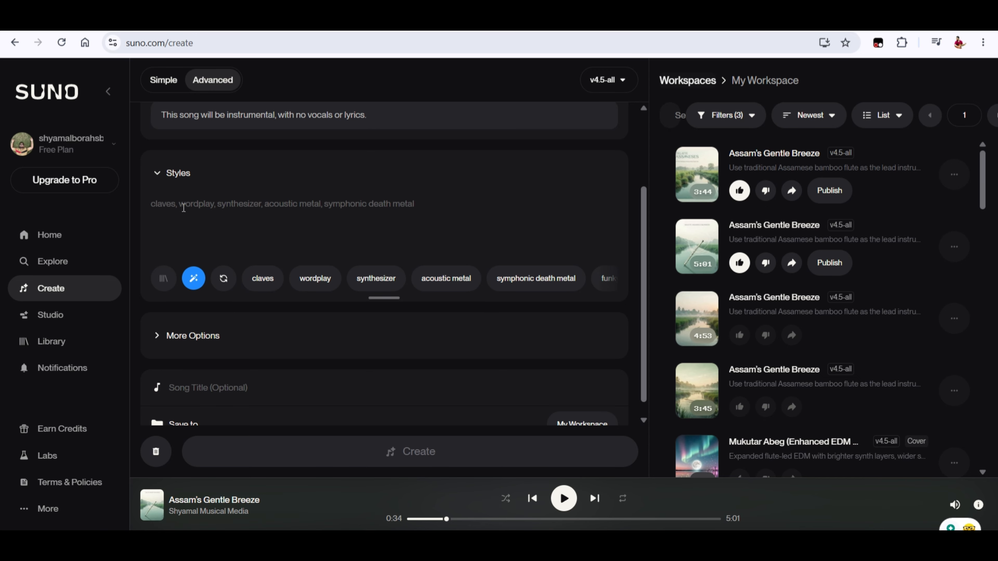
{"action": "key", "text": "ctrl+v"}
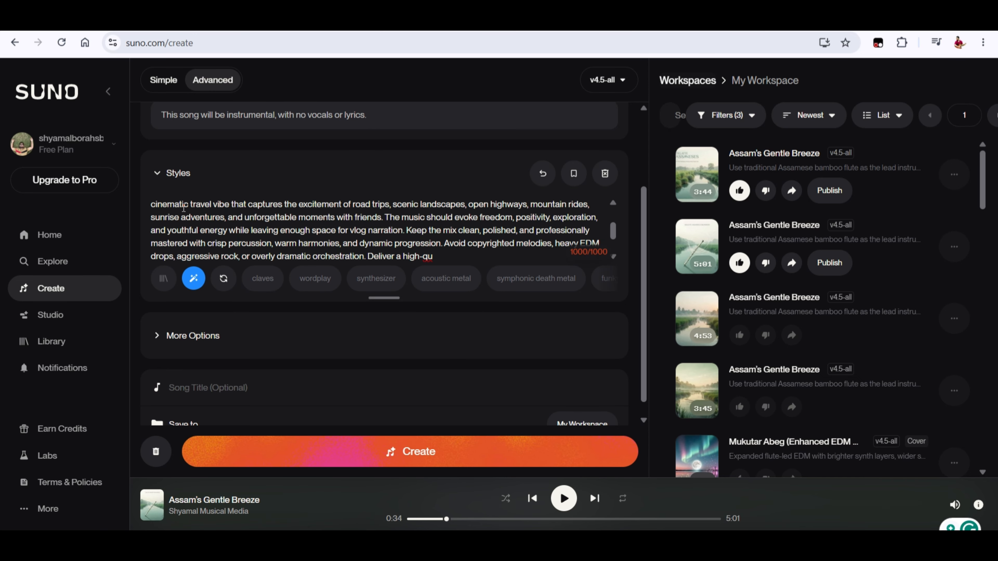
Remove the cut-off sentence "Deliver a high-qu" from the end of the style prompt and generate the travel vlog instrumental.
{"action": "left_click_drag", "start_coordinate": [444, 257], "coordinate": [374, 258]}
{"action": "key", "text": "BackSpace"}
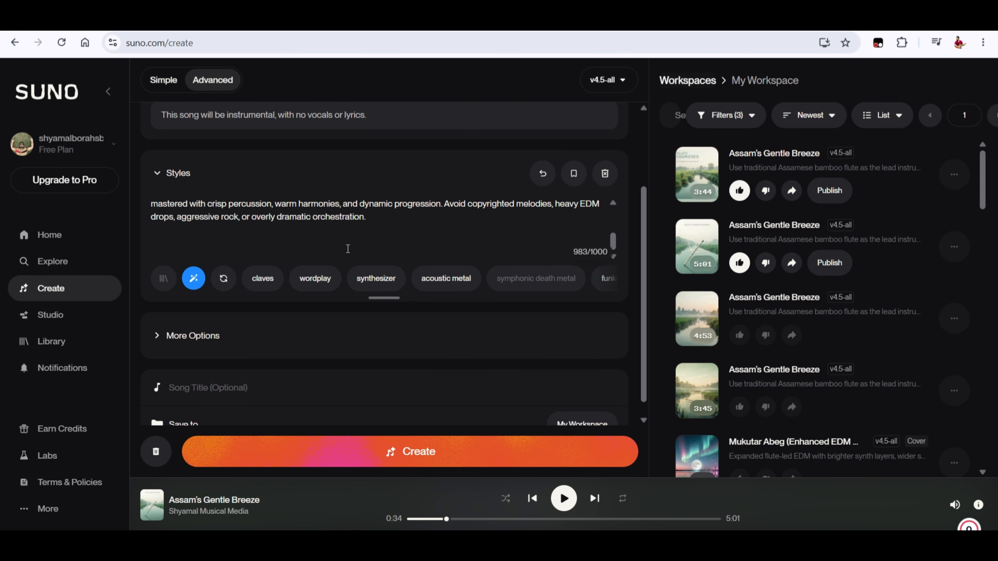
{"action": "key", "text": "BackSpace"}
{"action": "scroll", "coordinate": [340, 349], "scroll_direction": "up", "scroll_amount": 3}
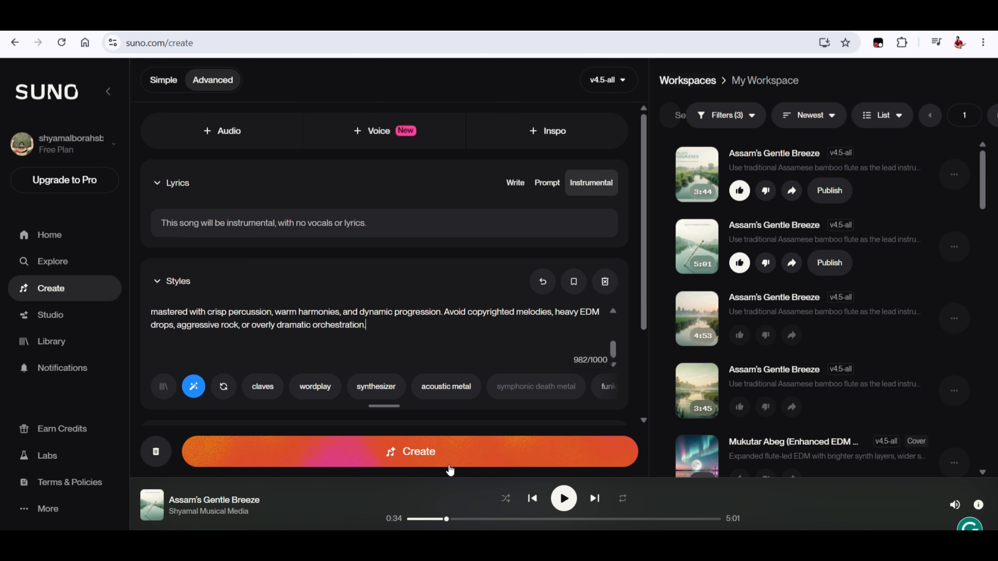
{"action": "left_click", "coordinate": [443, 460]}
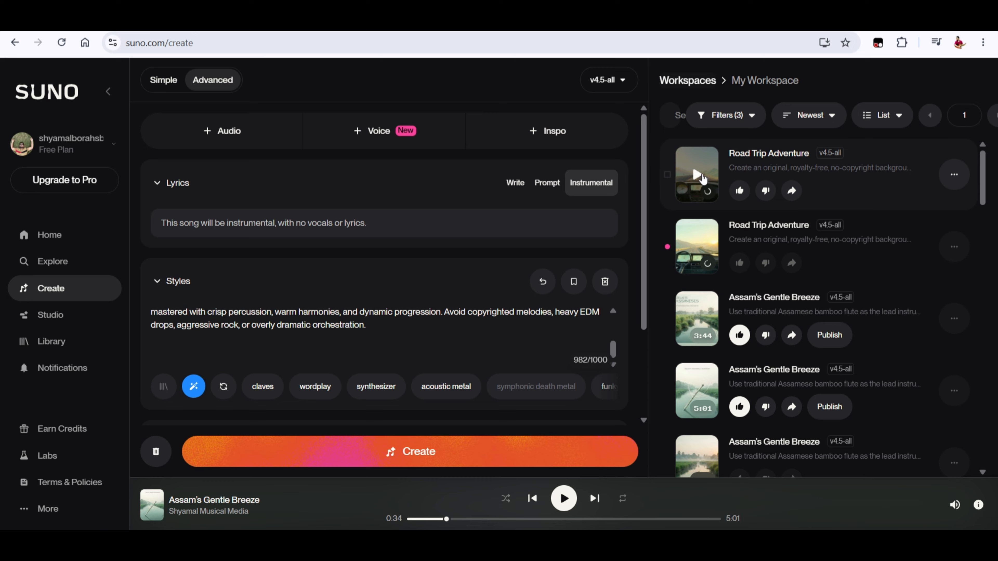
Listen to part of each of the two new "Road Trip Adventure" tracks, pausing playback after each one.
{"action": "left_click", "coordinate": [693, 177]}
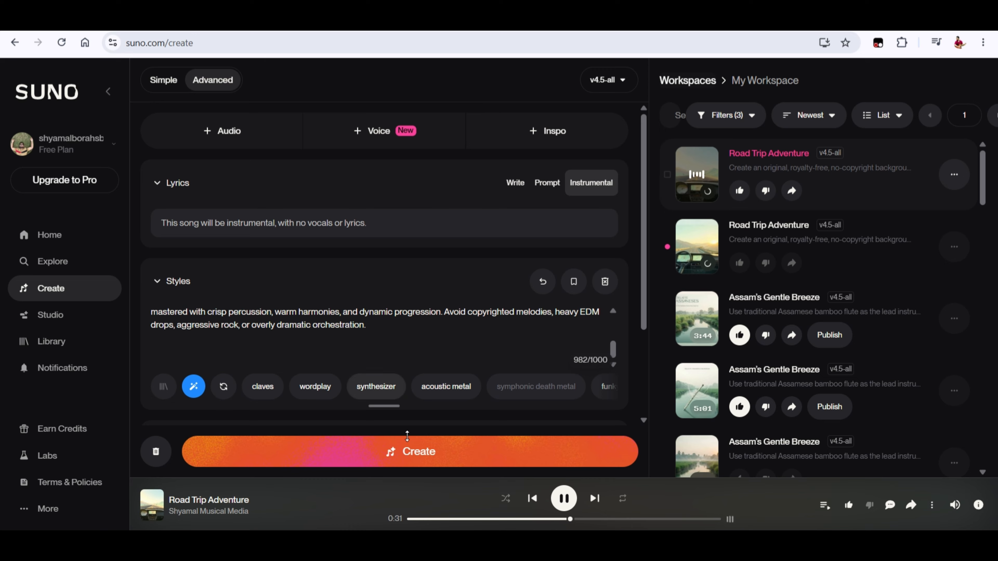
{"action": "left_click", "coordinate": [568, 493]}
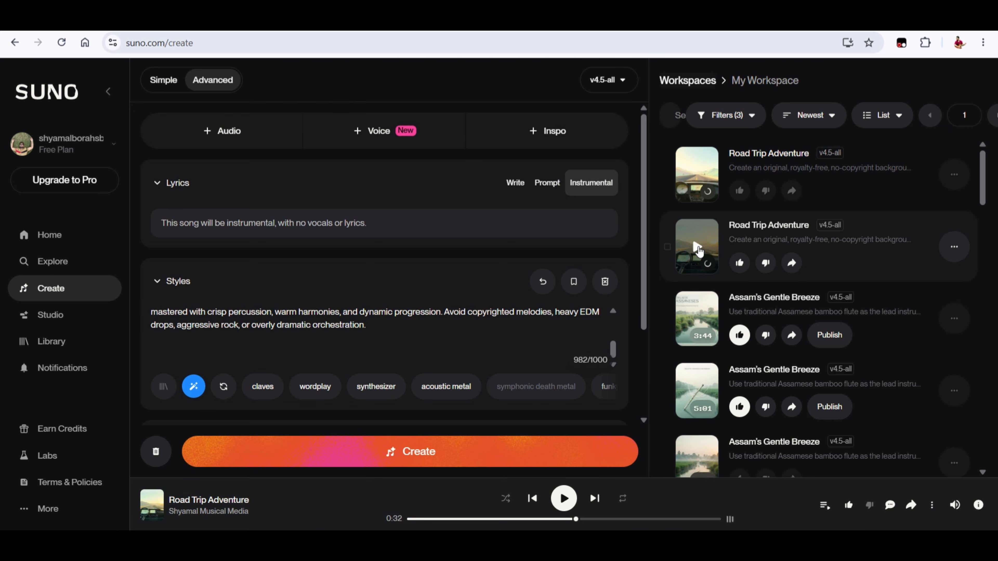
{"action": "left_click", "coordinate": [698, 249]}
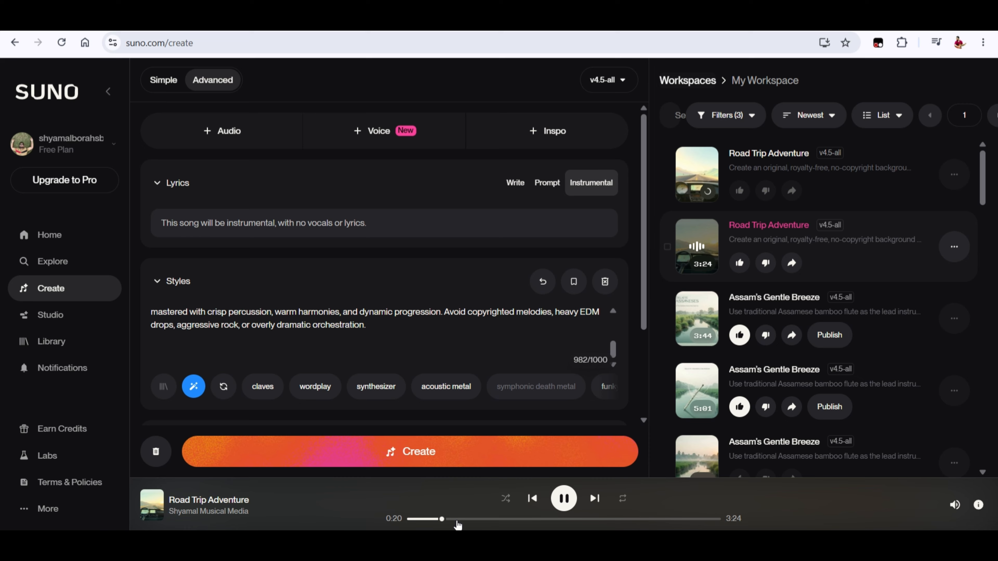
{"action": "left_click", "coordinate": [566, 499]}
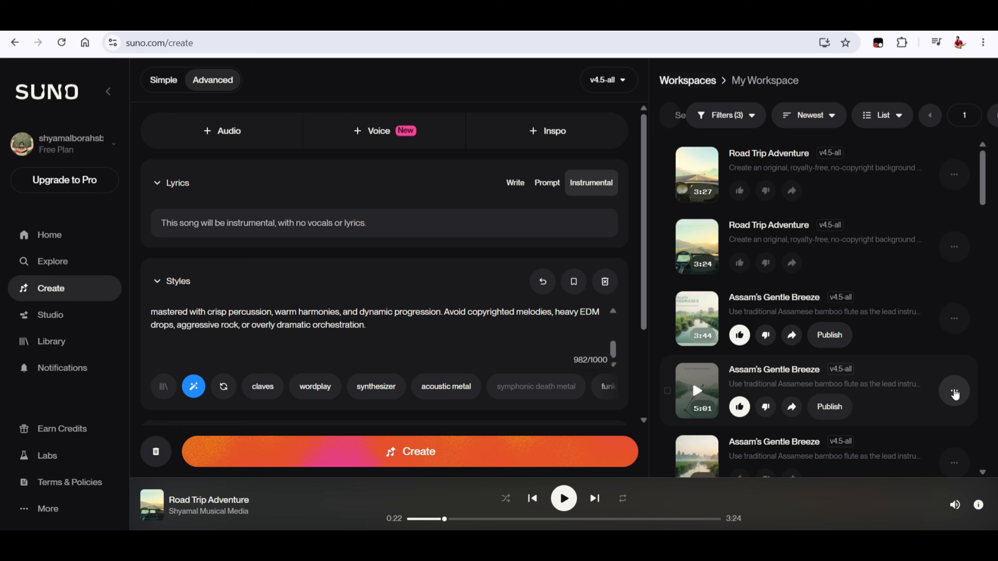
Download the 5:01 "Assam's Gentle Breeze" track as MP3 audio without upgrading for commercial rights.
{"action": "left_click", "coordinate": [955, 393]}
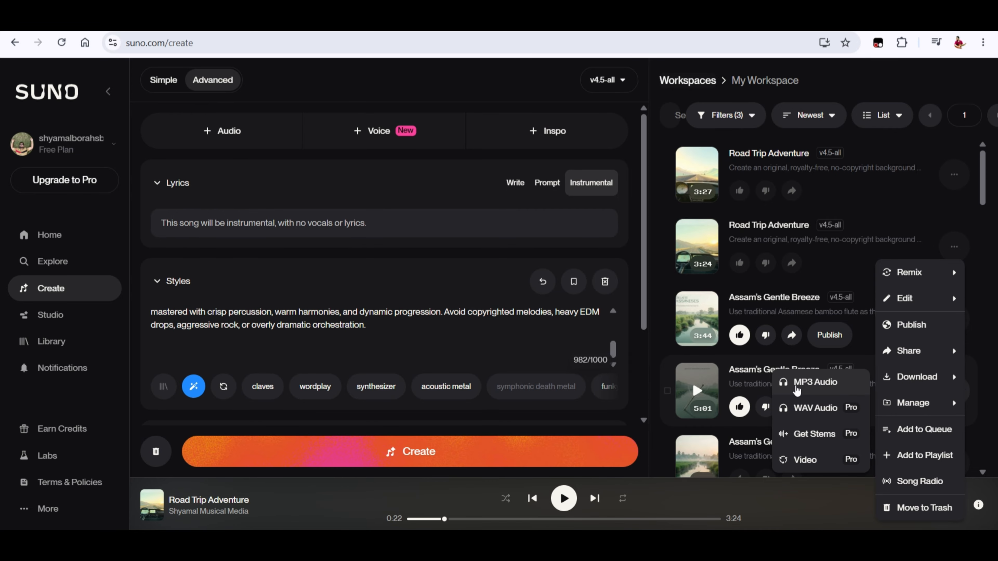
{"action": "left_click", "coordinate": [796, 387]}
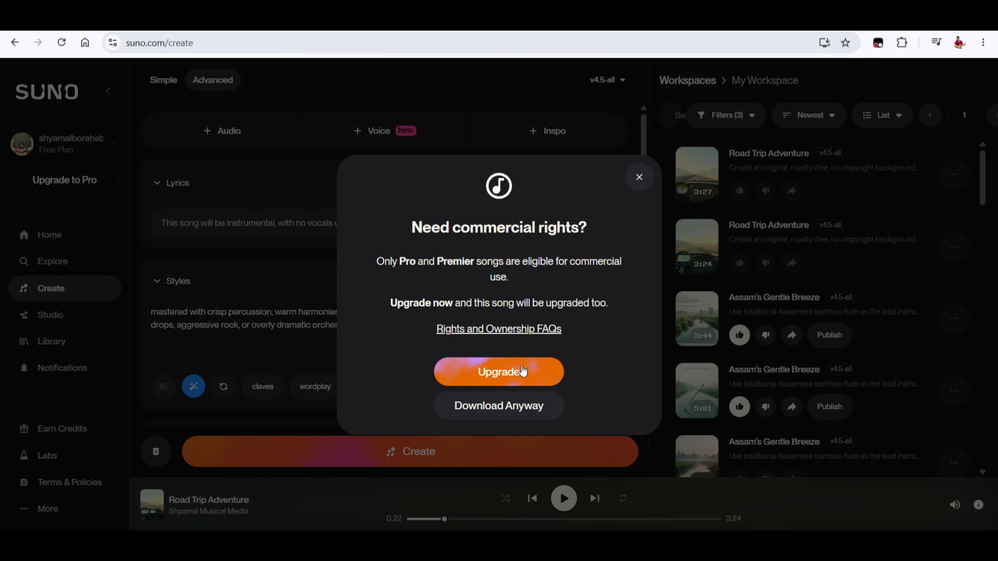
{"action": "left_click", "coordinate": [485, 410]}
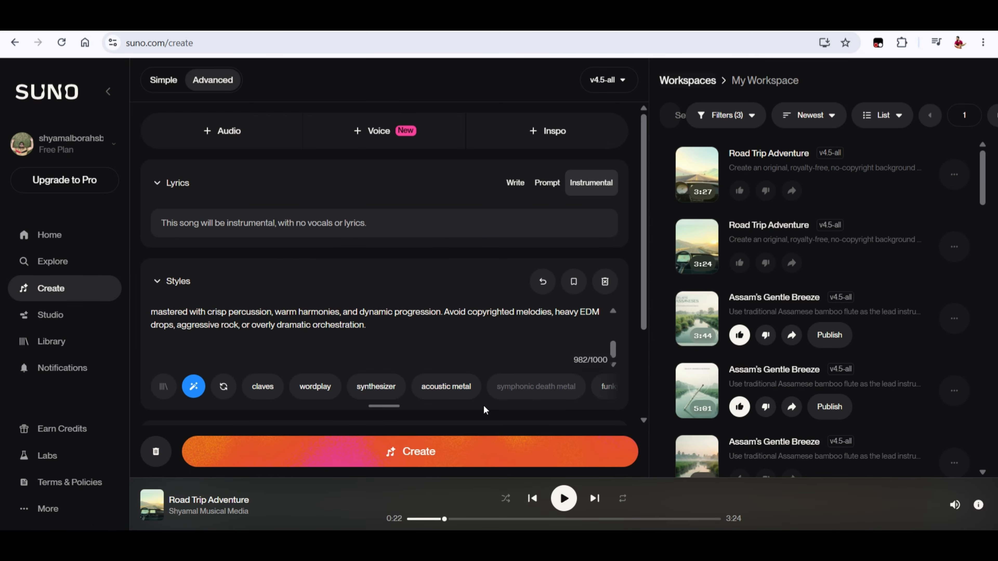